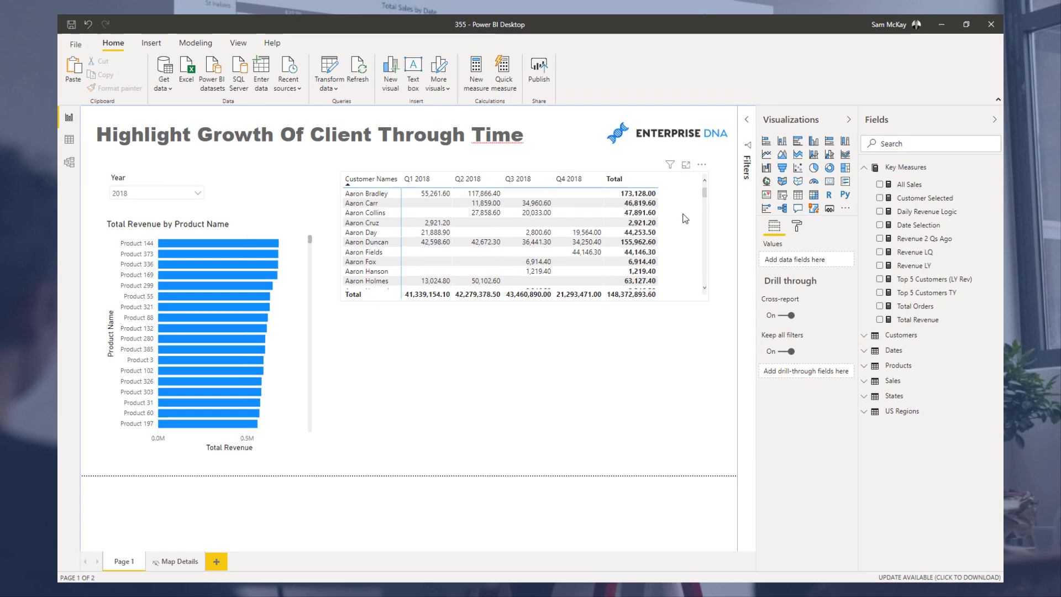
- Widen the report title text box and enlarge the customer revenue matrix downward
click(690, 243)
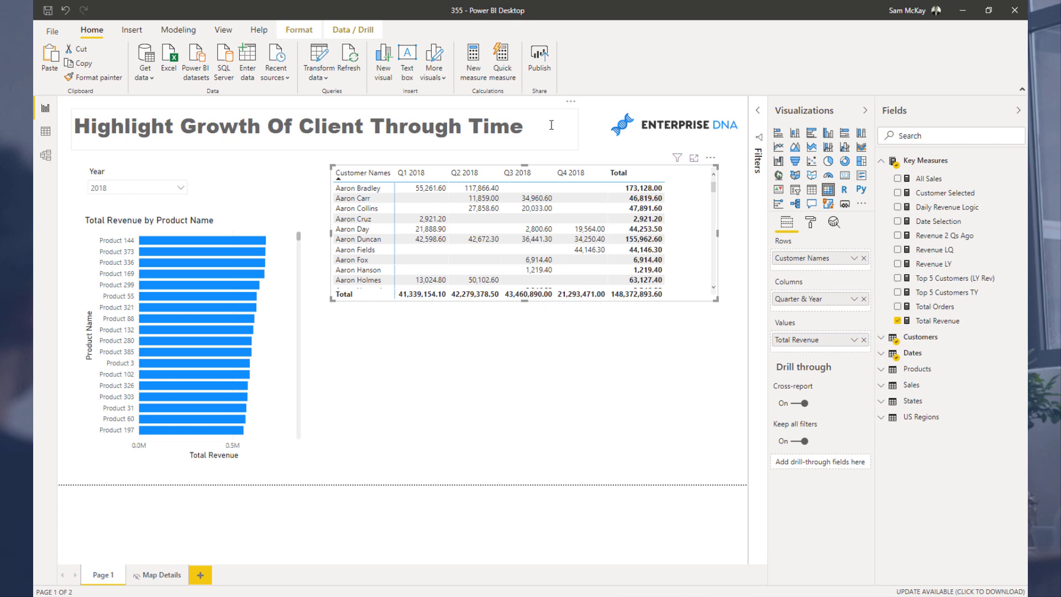
click(571, 111)
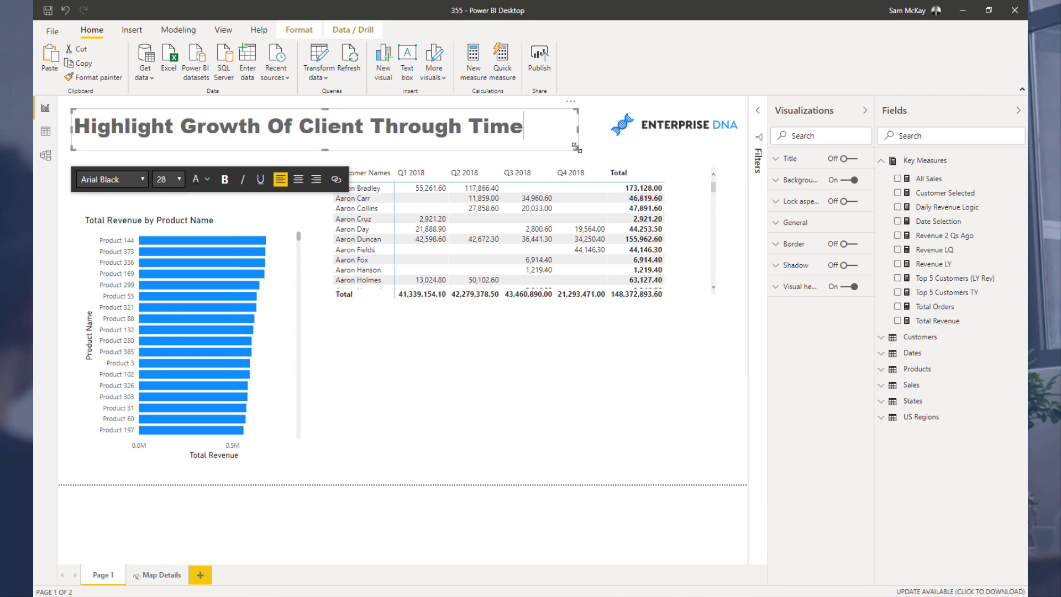
drag(576, 148, 581, 149)
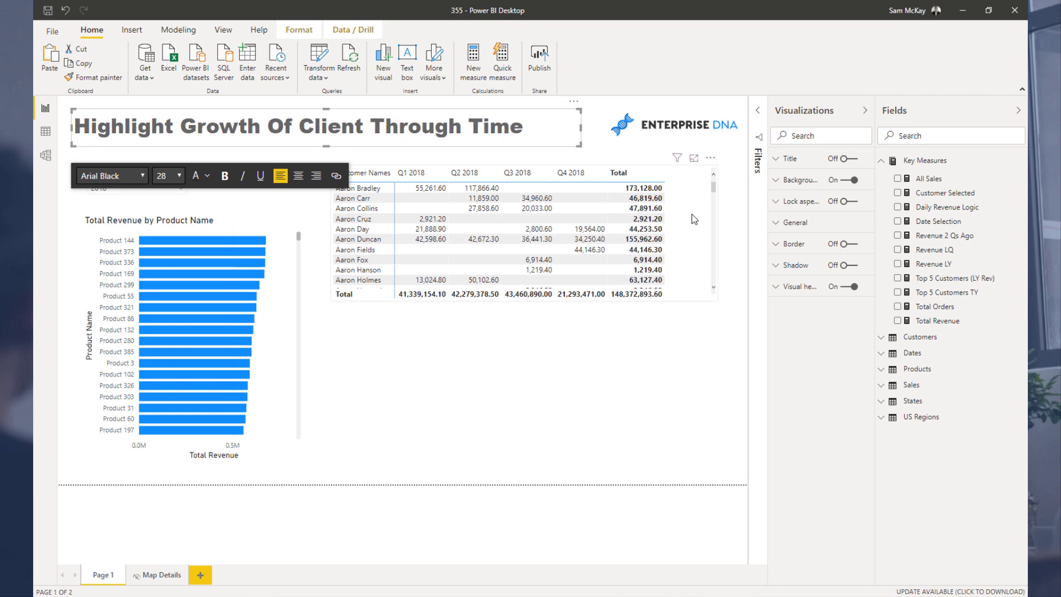
click(713, 302)
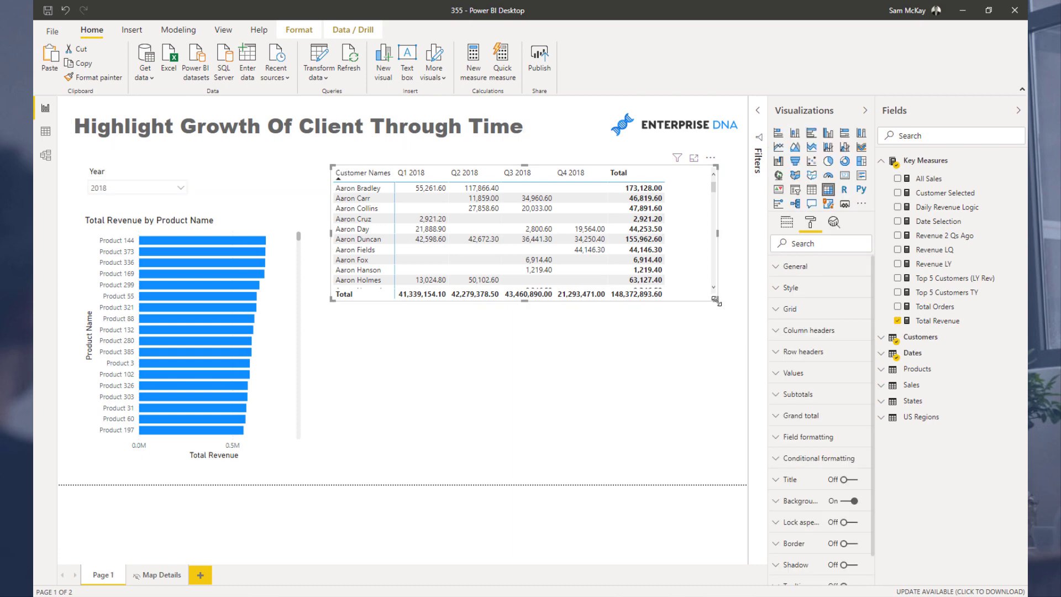
drag(717, 302, 718, 314)
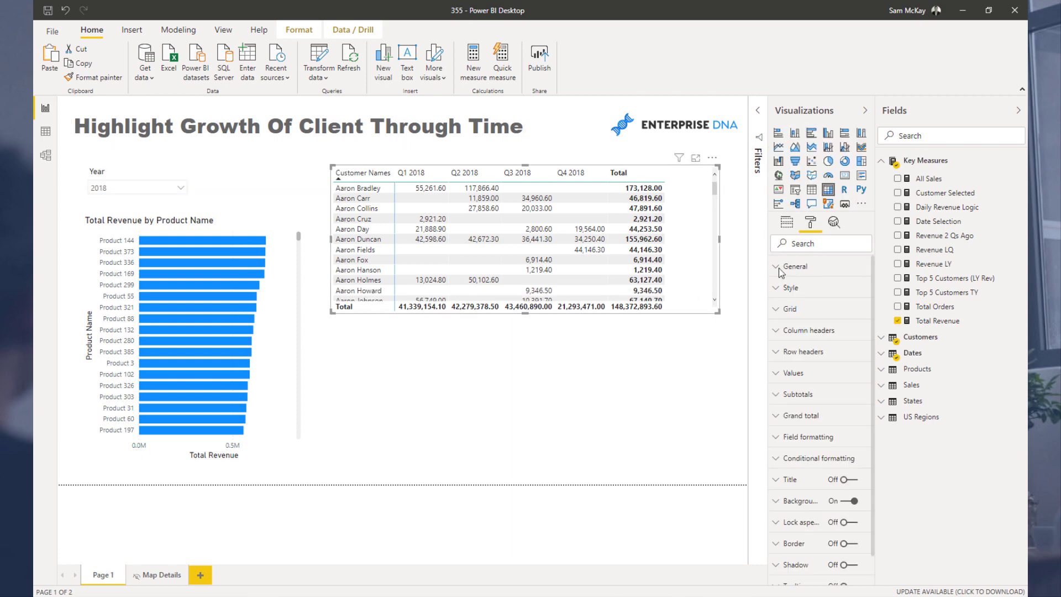
- Put Year into the matrix columns in place of Quarter & Year
click(885, 357)
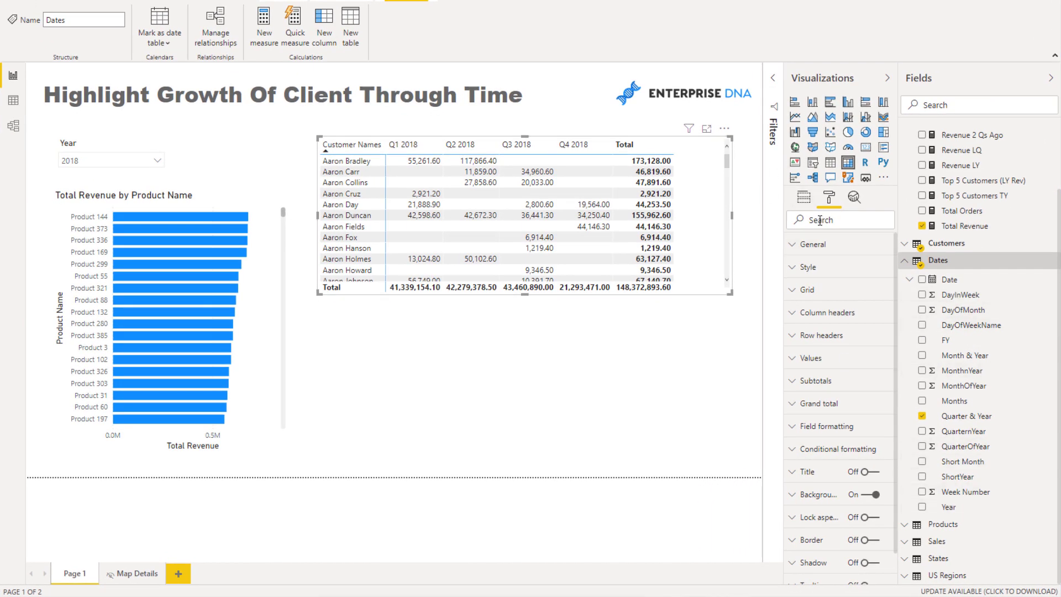
drag(948, 507, 862, 288)
click(886, 279)
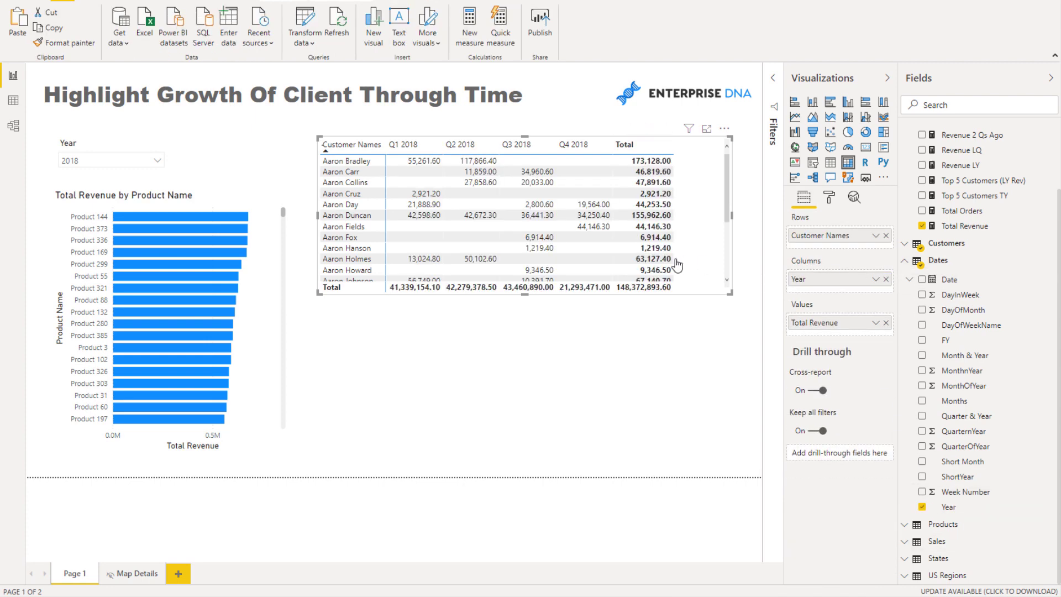
- Delete the Year slicer and stretch the product revenue bar chart up into the space
click(96, 150)
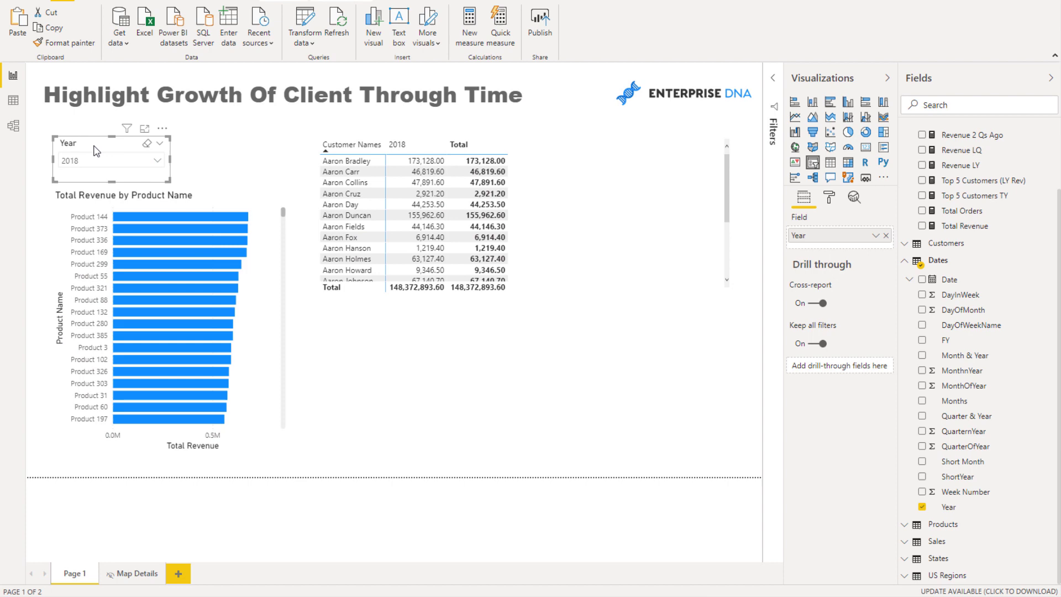
key(Delete)
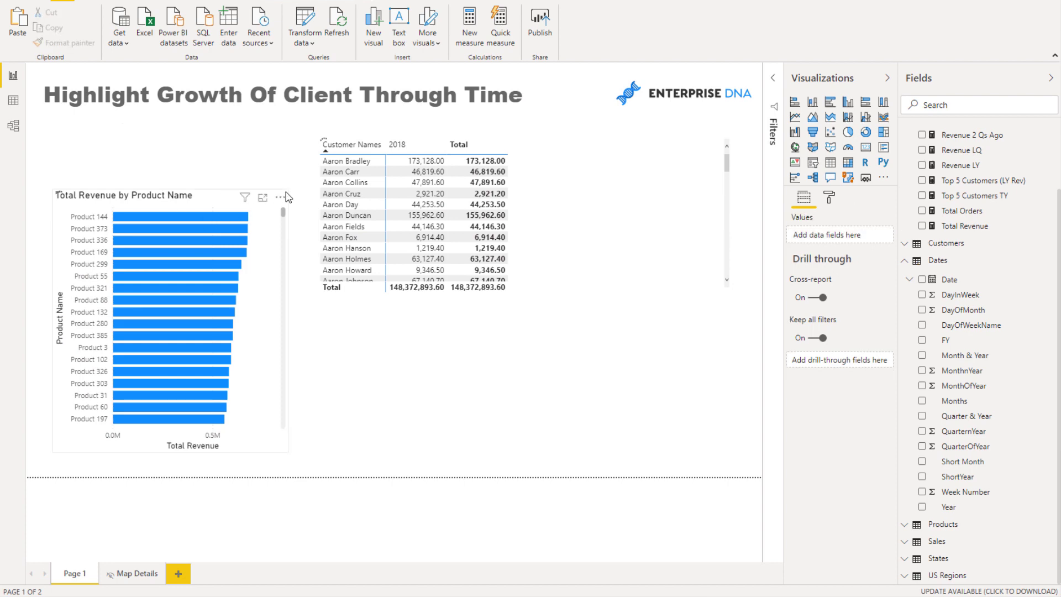
click(287, 198)
drag(287, 189, 287, 136)
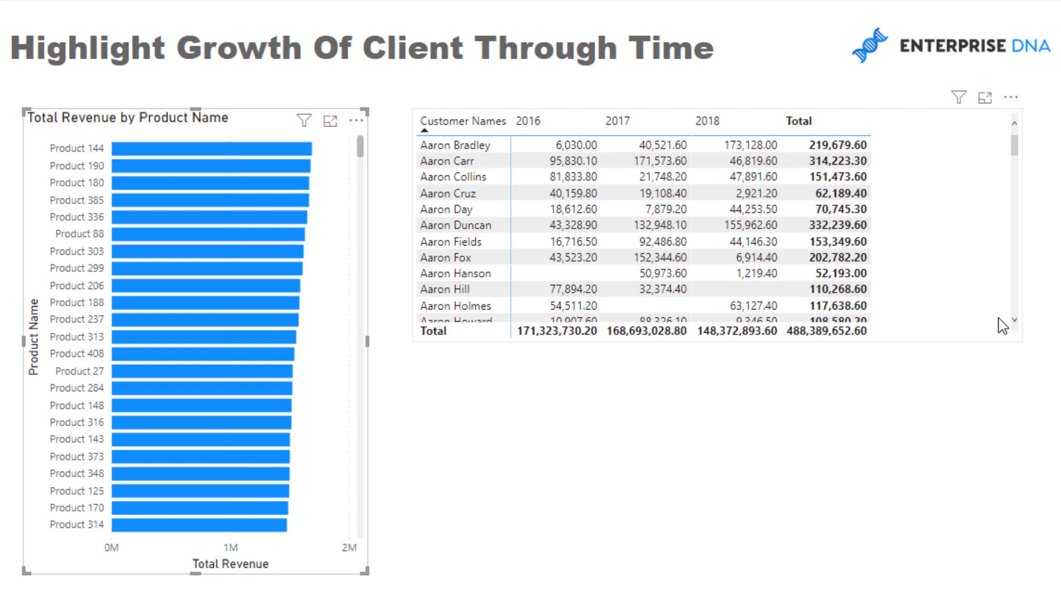
- Copy and paste the customer-by-year revenue matrix, placing the duplicate below the original
click(982, 311)
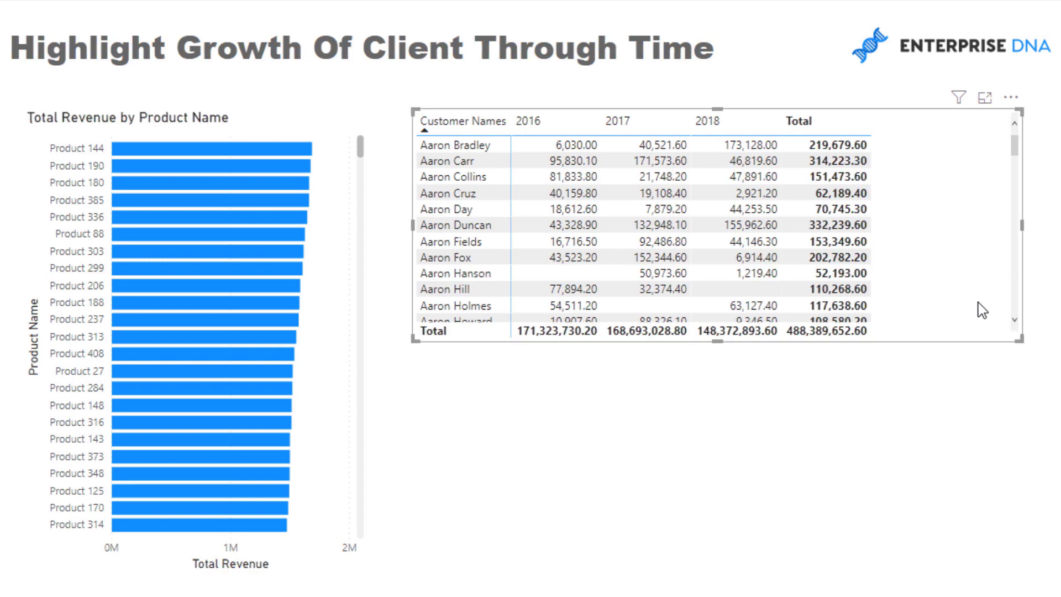
key(ctrl+c)
key(ctrl+v)
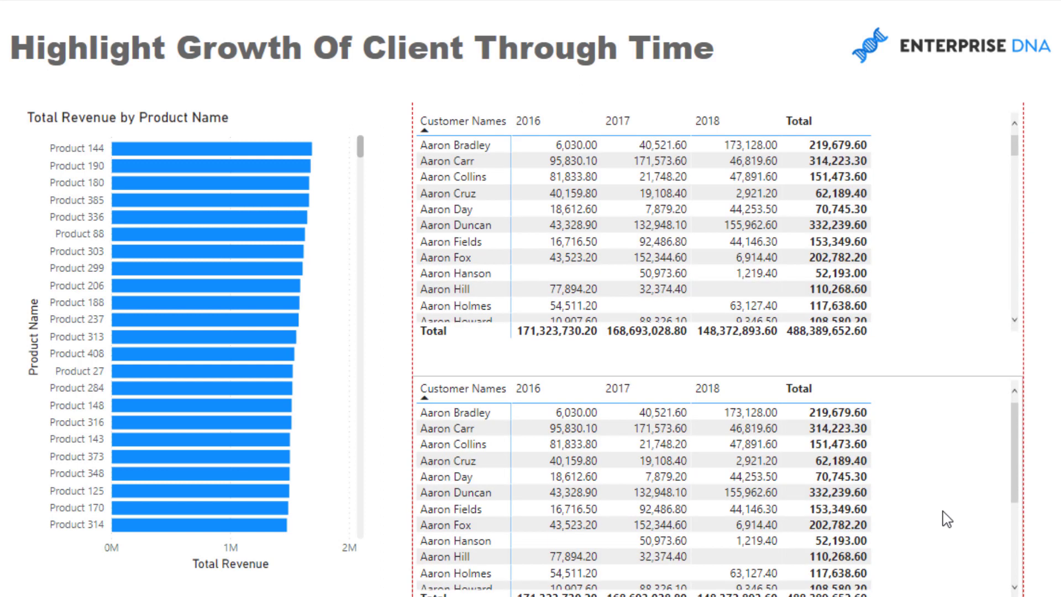
drag(946, 483, 946, 458)
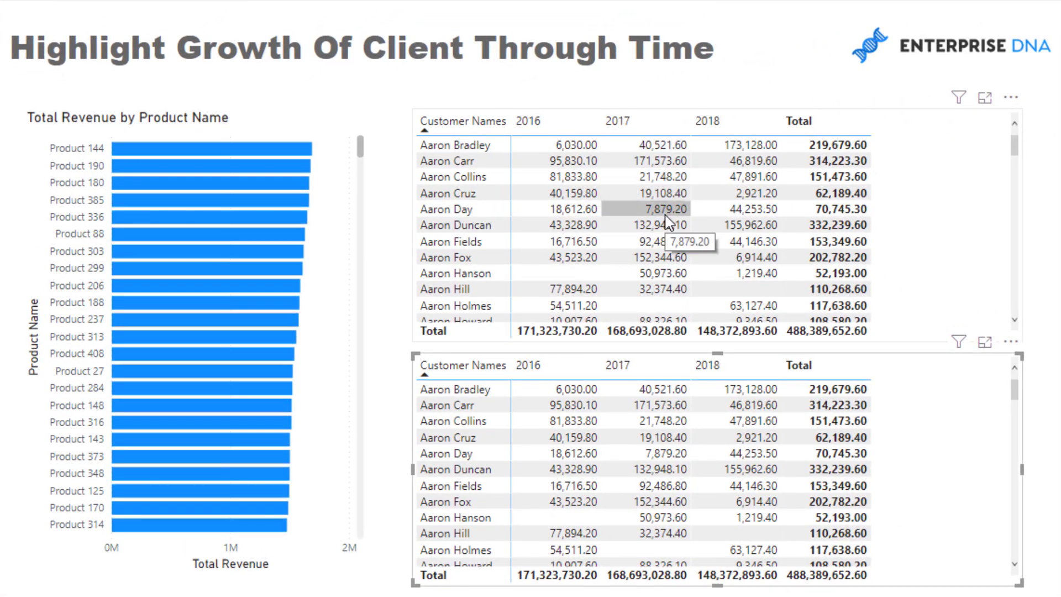
scroll(599, 199, down, 10)
scroll(598, 199, down, 8)
scroll(598, 199, up, 20)
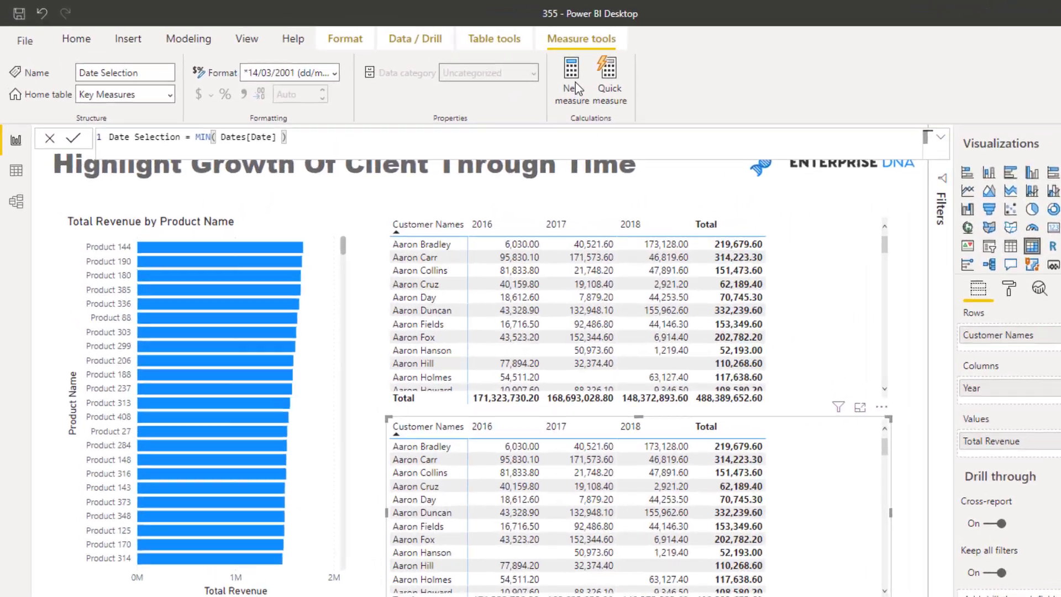
- Create the measure Customer Ranking = RANKX( ALL( Customers ), [Total Revenue], , DESC )
click(577, 88)
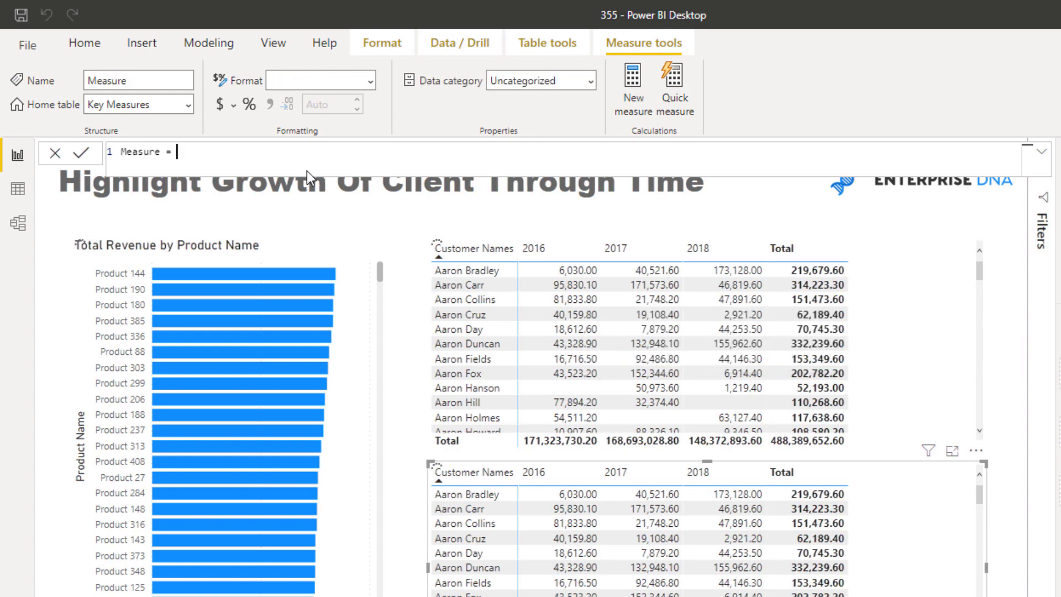
key(ctrl+a)
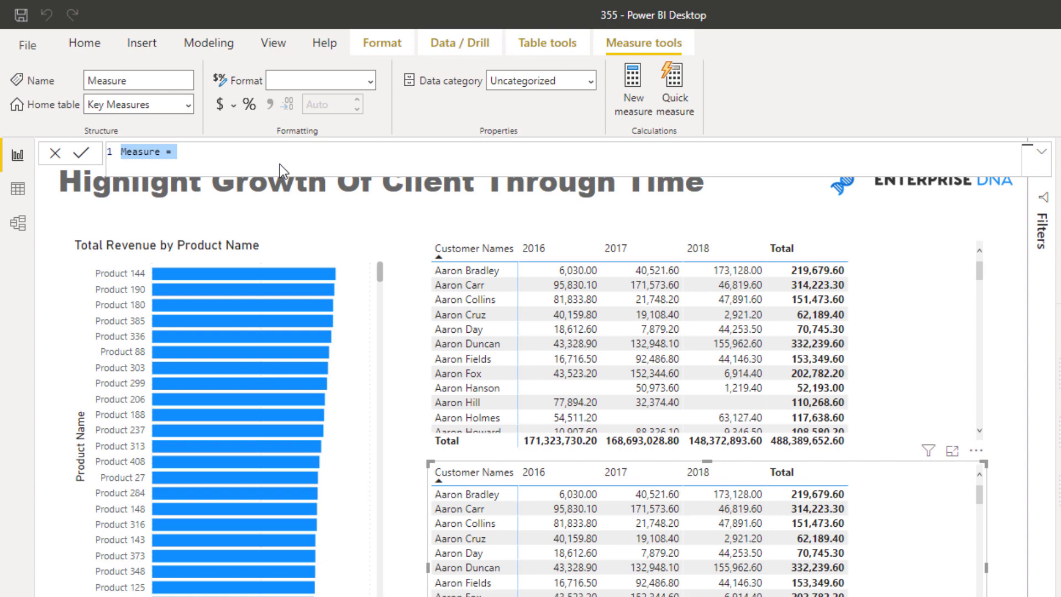
text(Customer Ranking =)
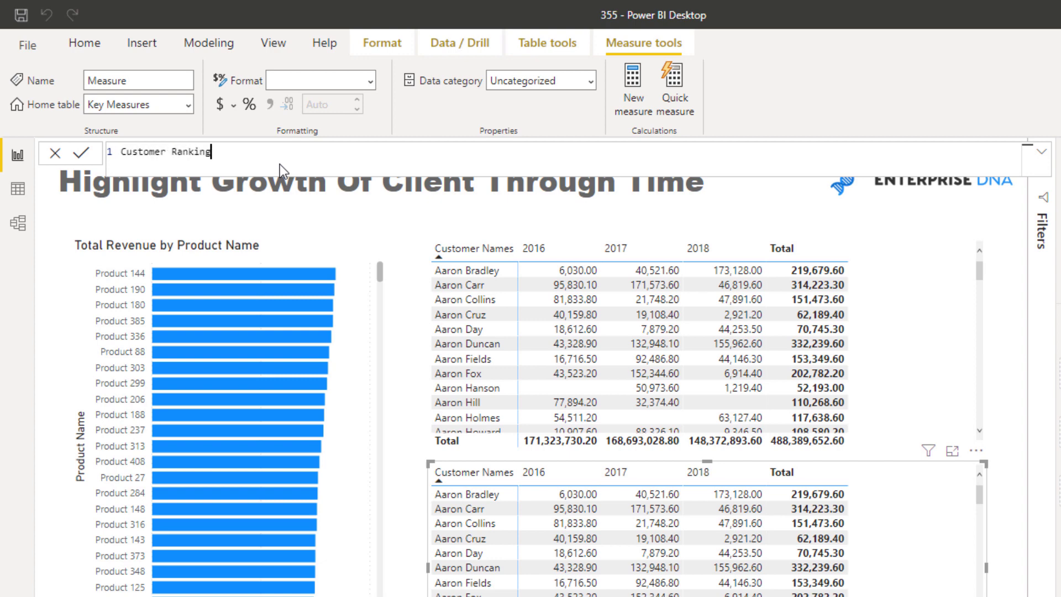
key(shift+Return)
text(RANKX)
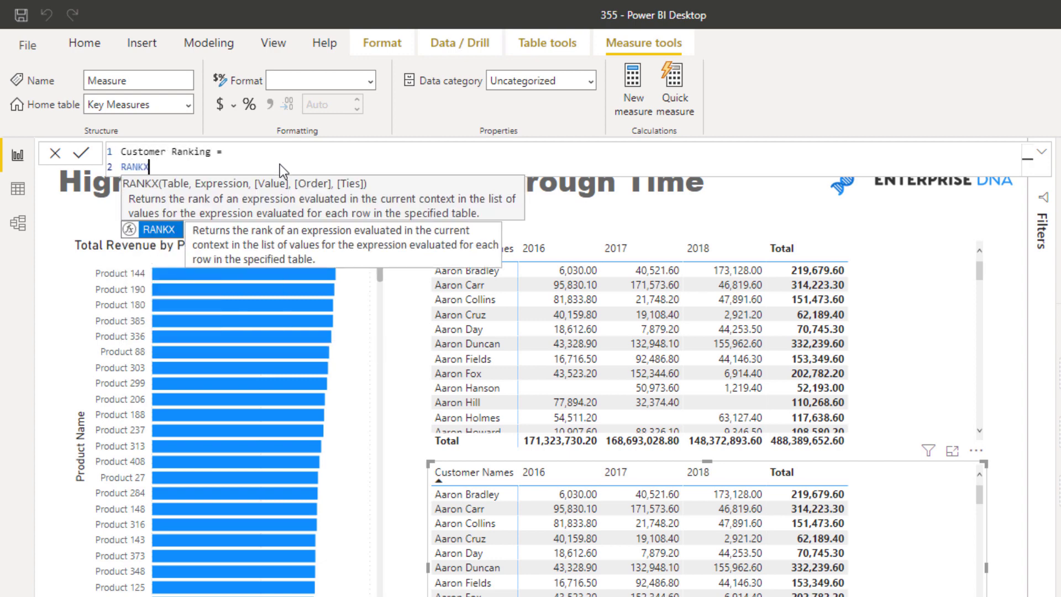
text(( ALL( Cus)
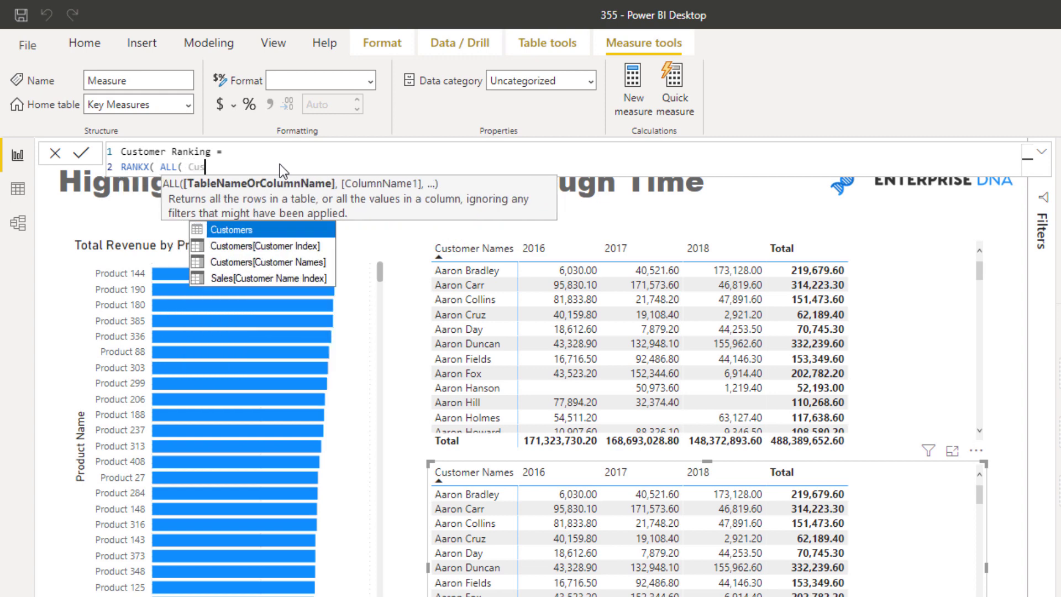
key(Tab)
text(),)
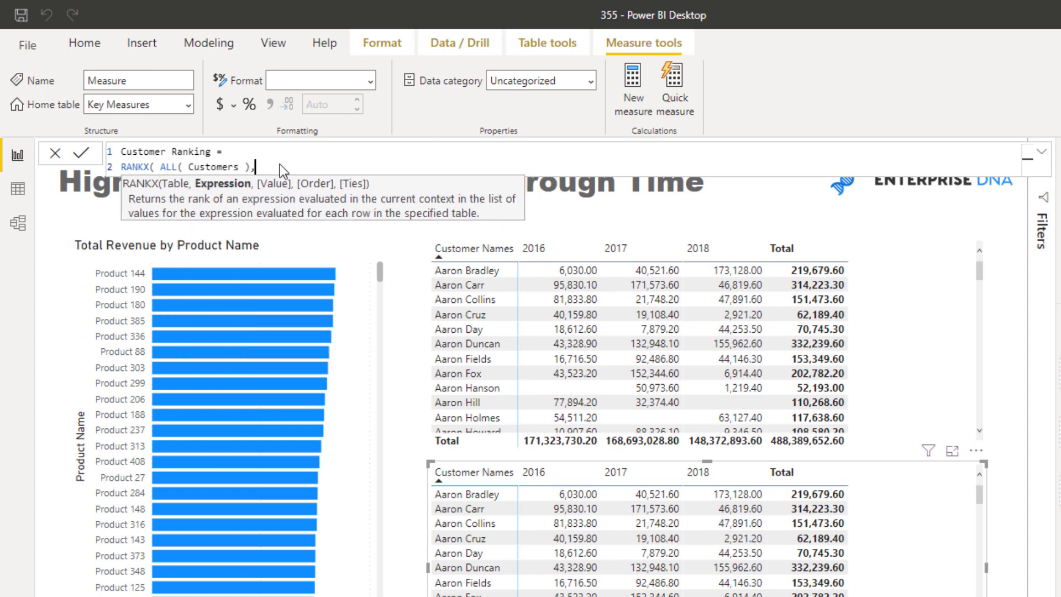
text( [Tot)
key(Down)
key(Tab)
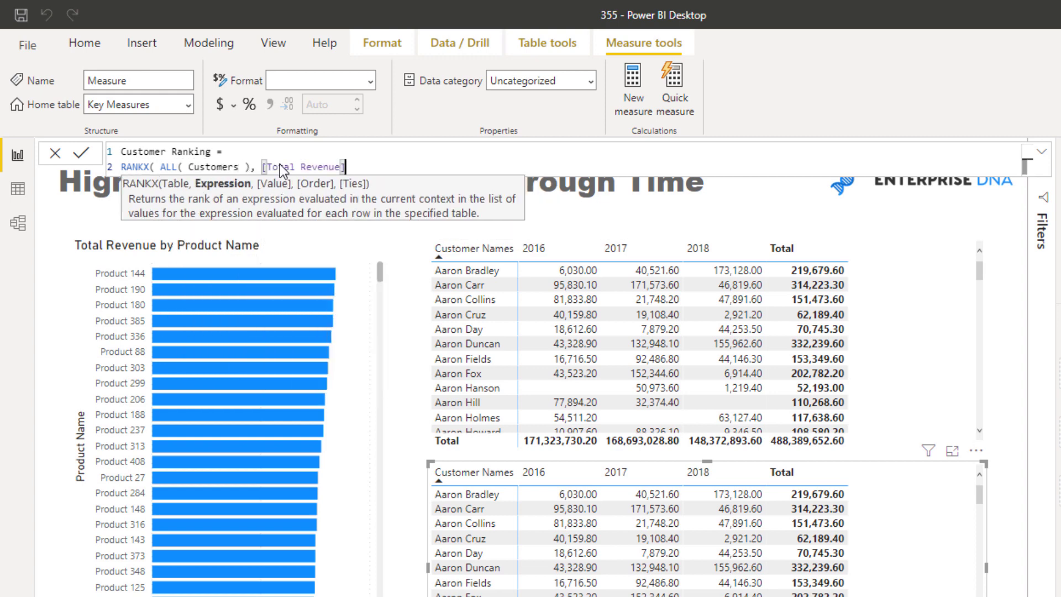
text(, ,)
key(Down)
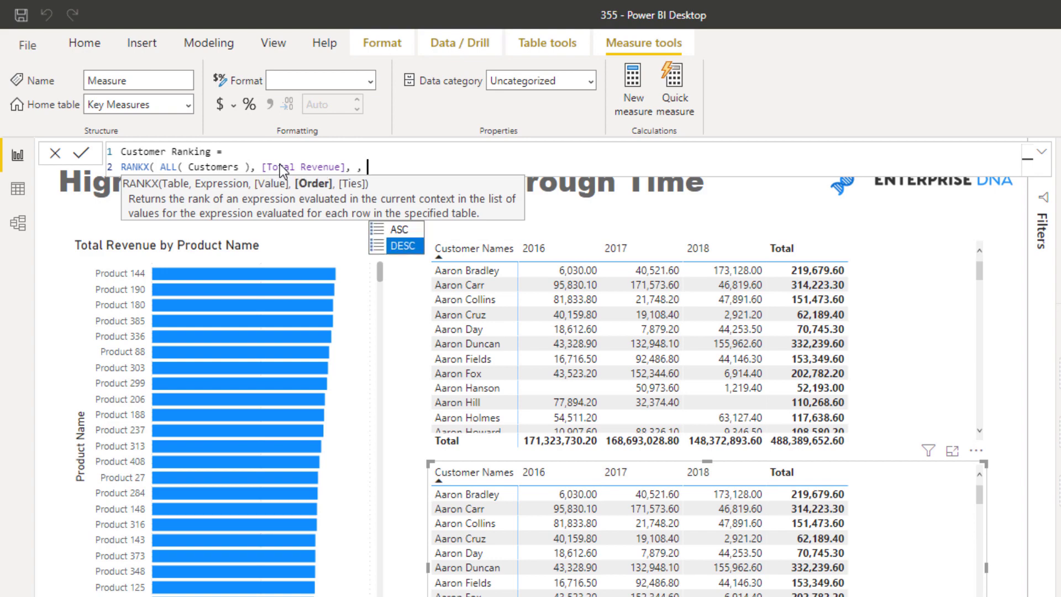
key(Tab)
text())
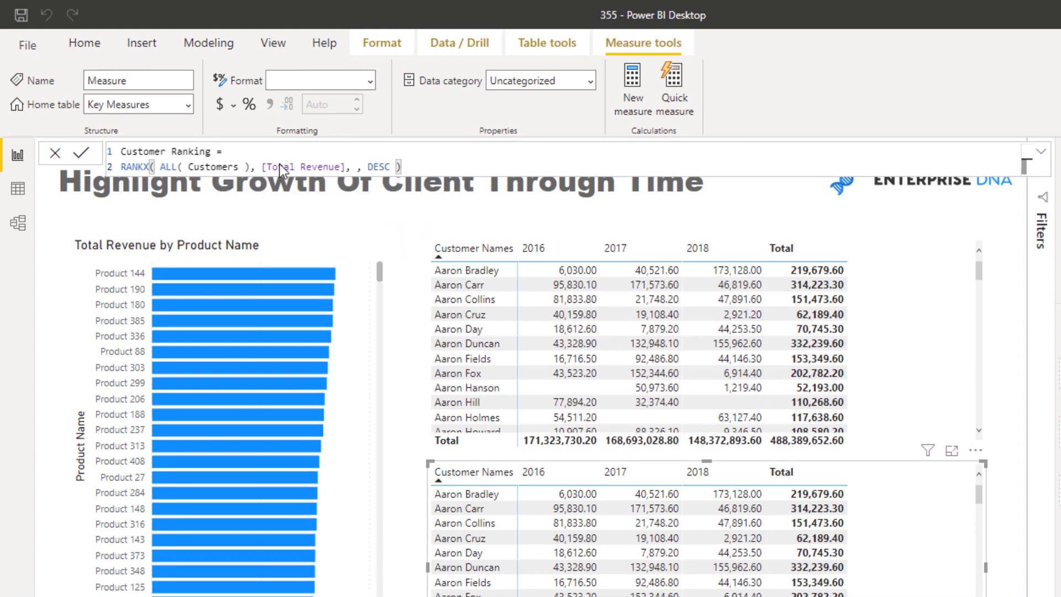
key(Return)
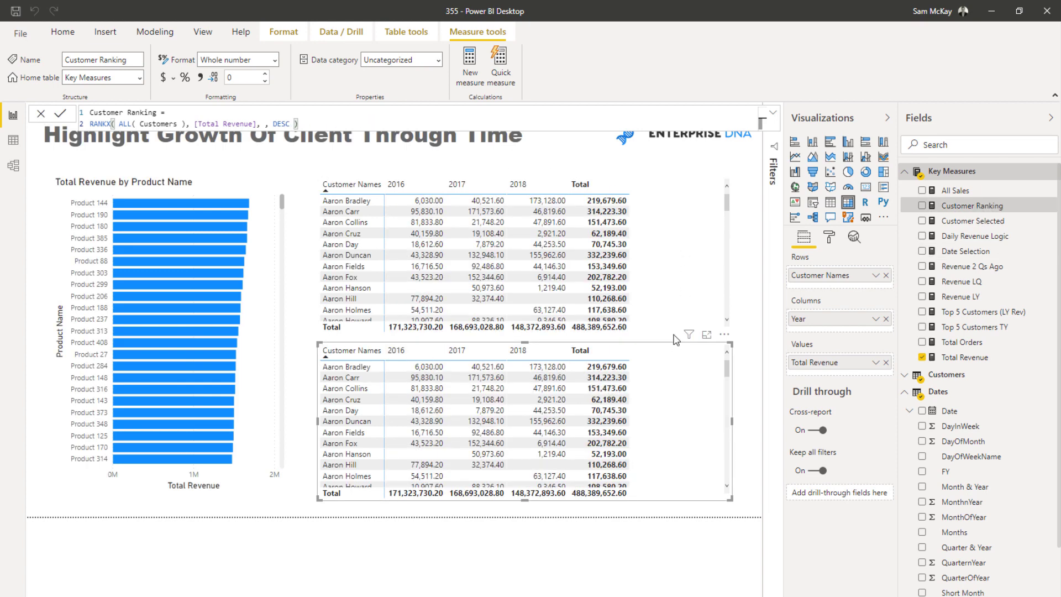
- Swap Total Revenue for Customer Ranking in the lower matrix and sort it by Customer Ranking
drag(970, 206, 856, 378)
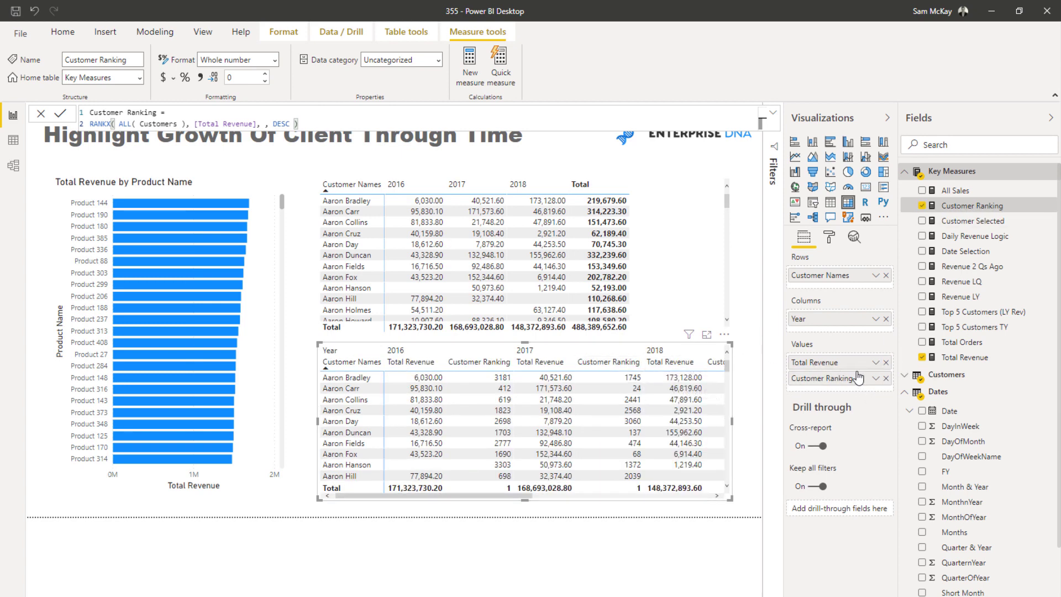
click(885, 362)
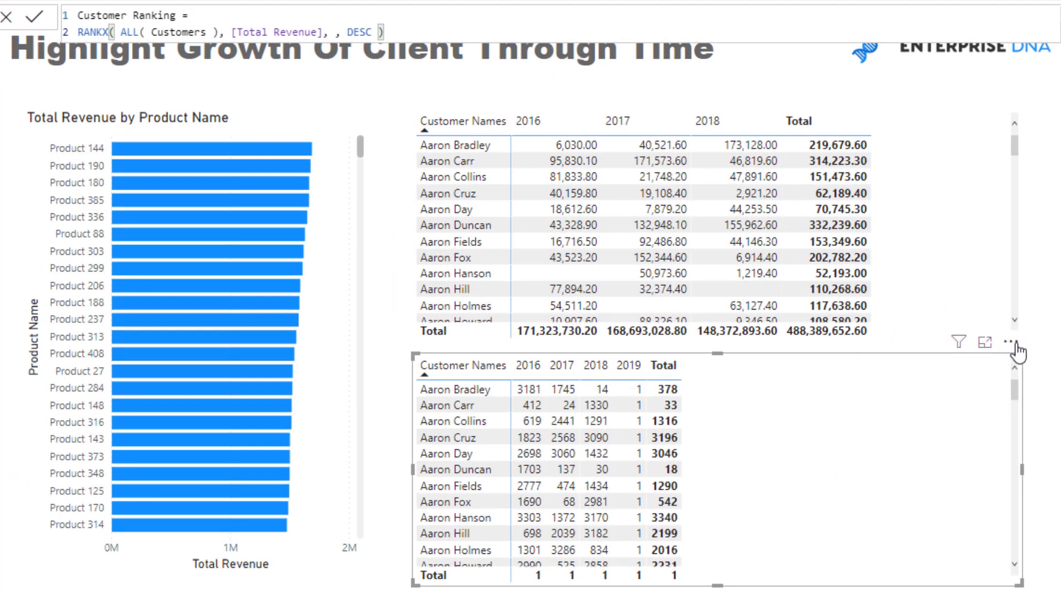
click(959, 340)
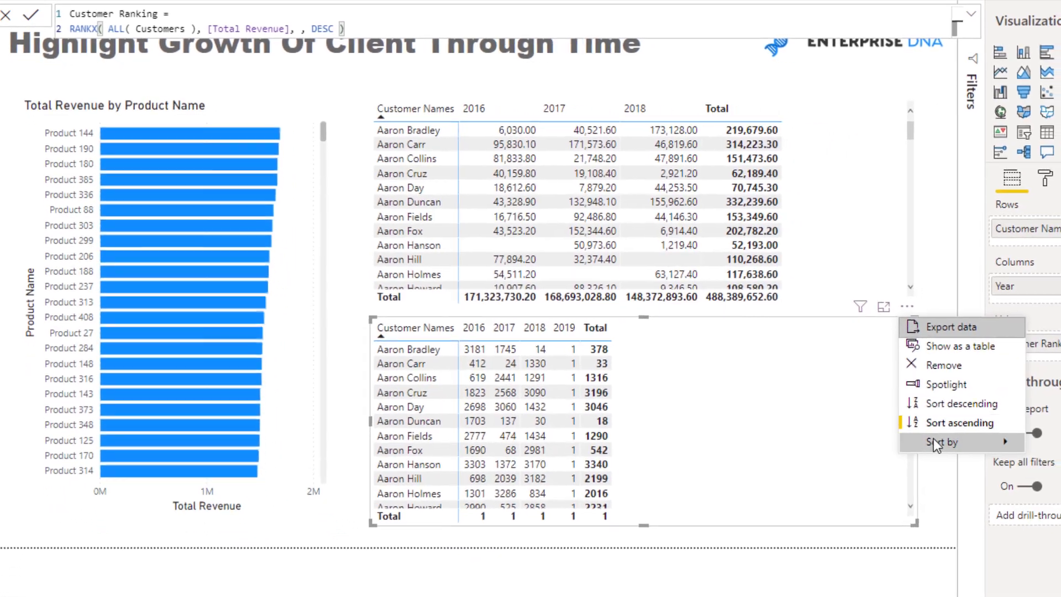
mouse_move(956, 451)
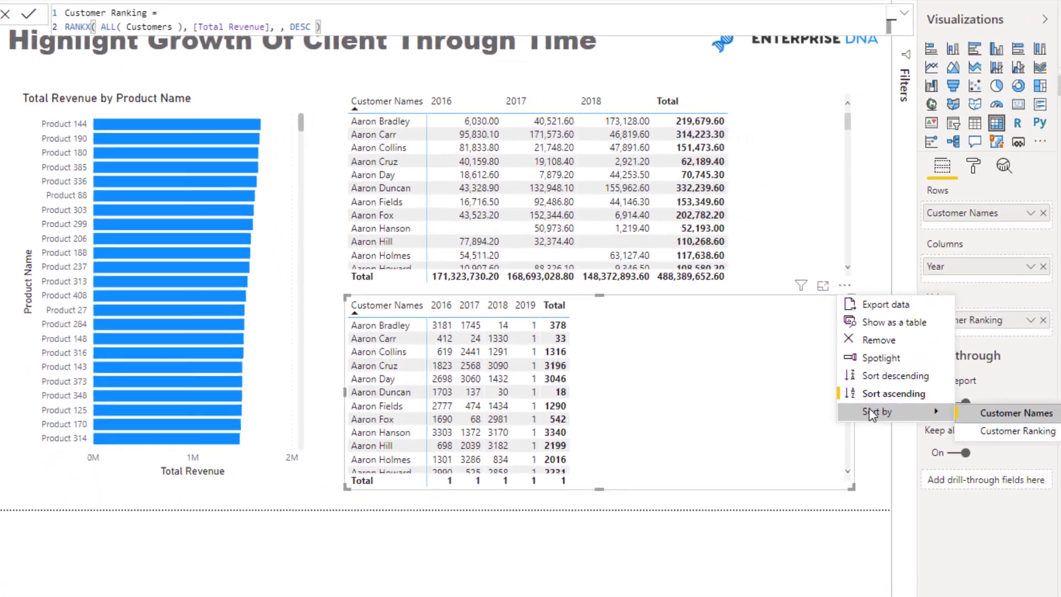
click(973, 418)
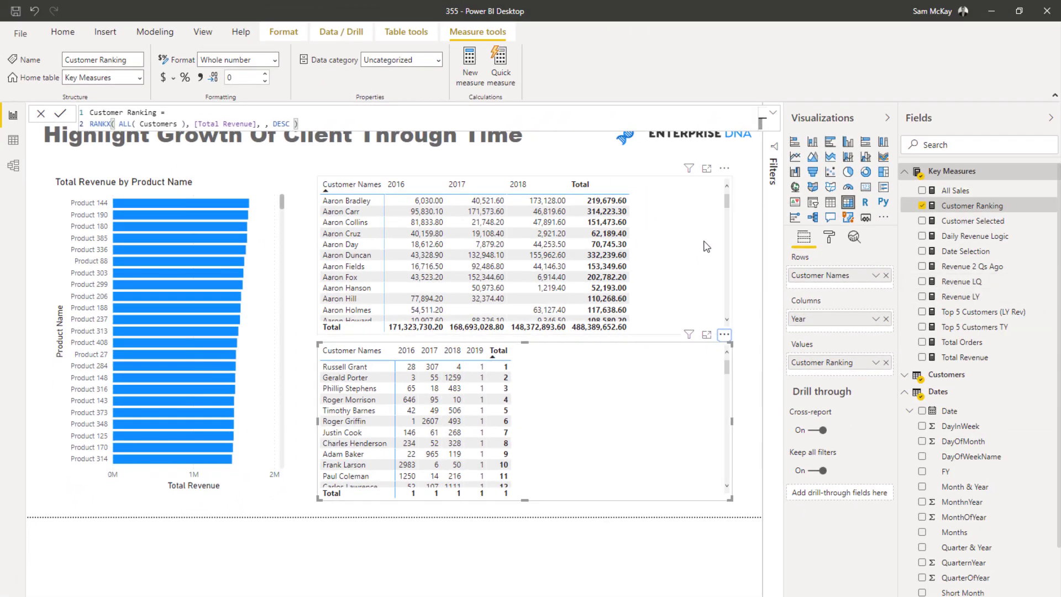
- Create the measure Total Customers = COUNTROWS( Customers )
click(975, 236)
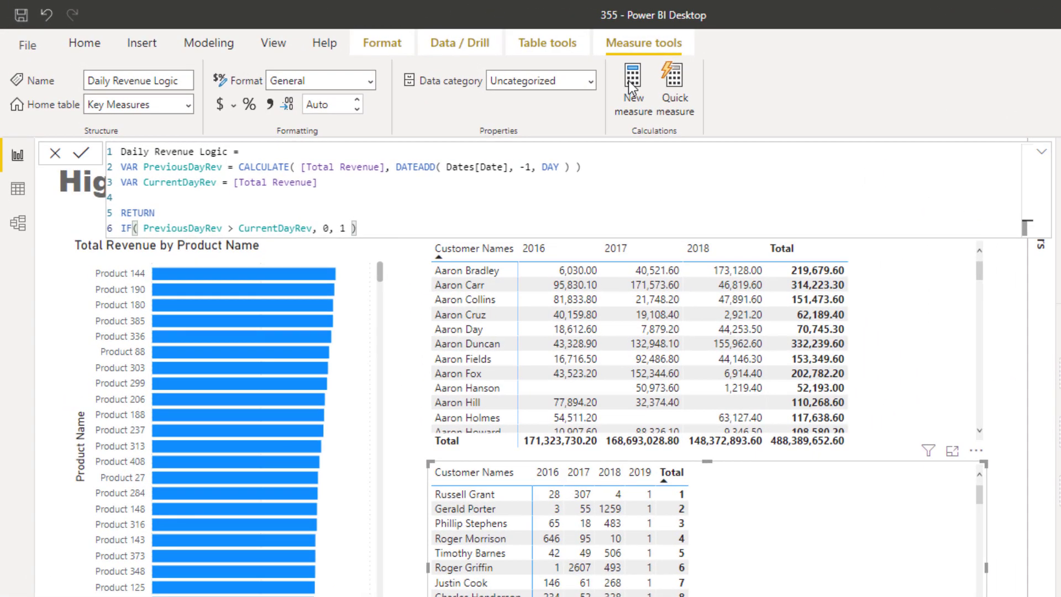
click(629, 80)
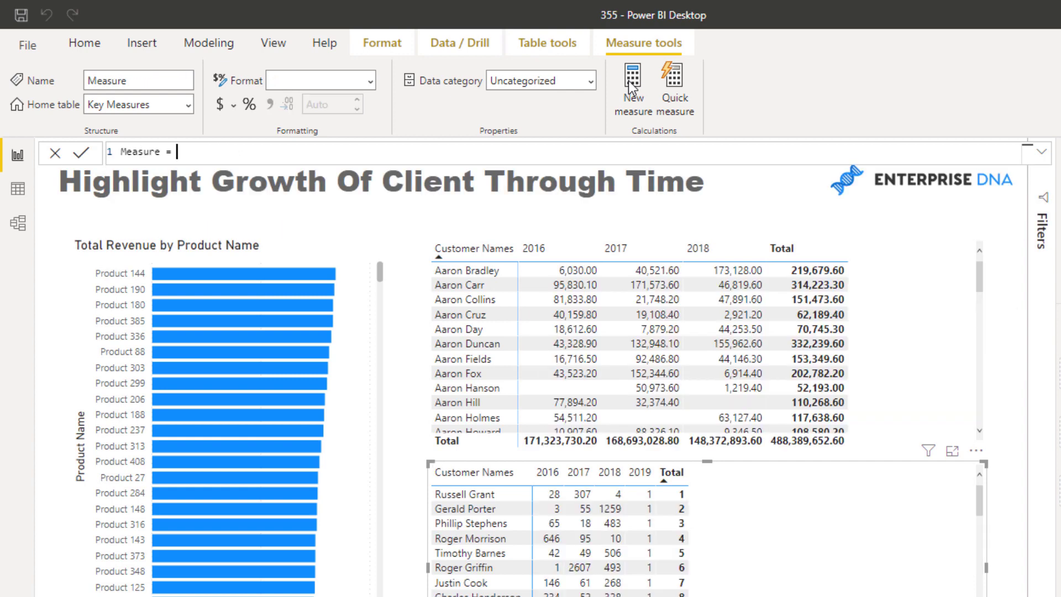
key(ctrl+a)
text(T)
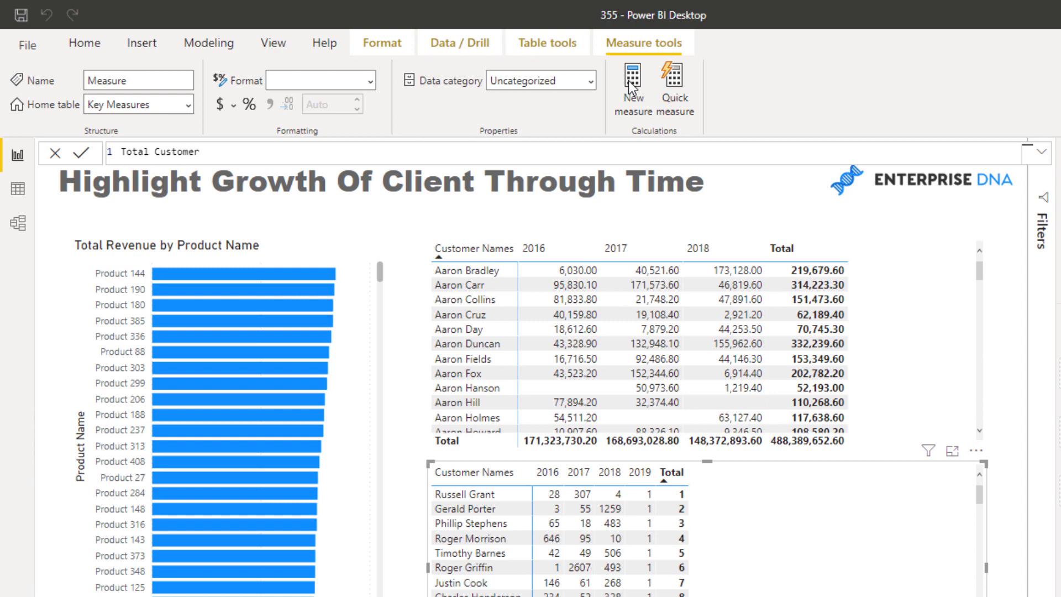
text(otal Customers = COUNTROWS( C)
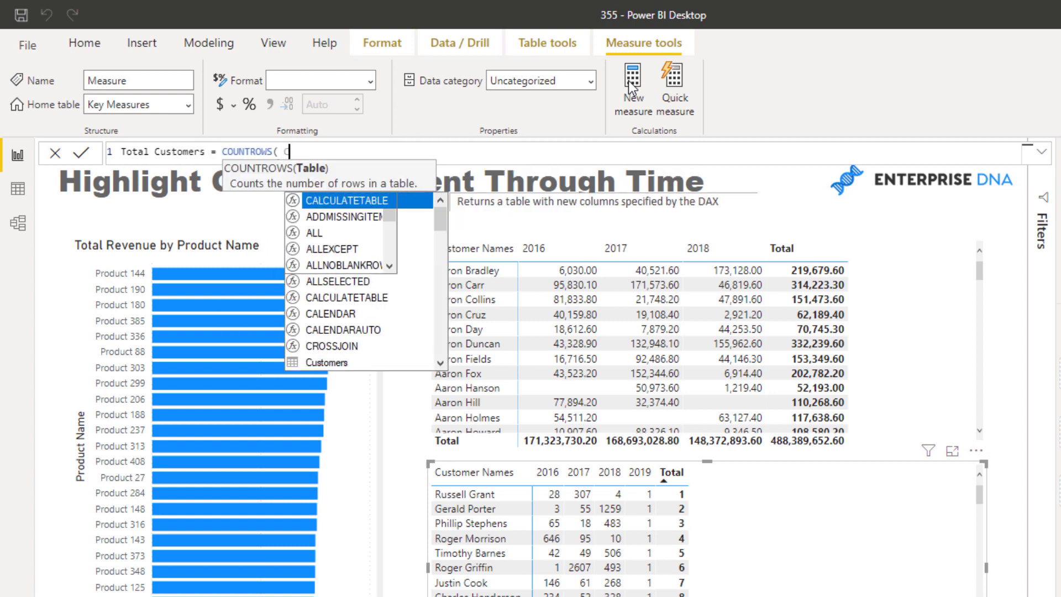
key(BackSpace)
text(Cu)
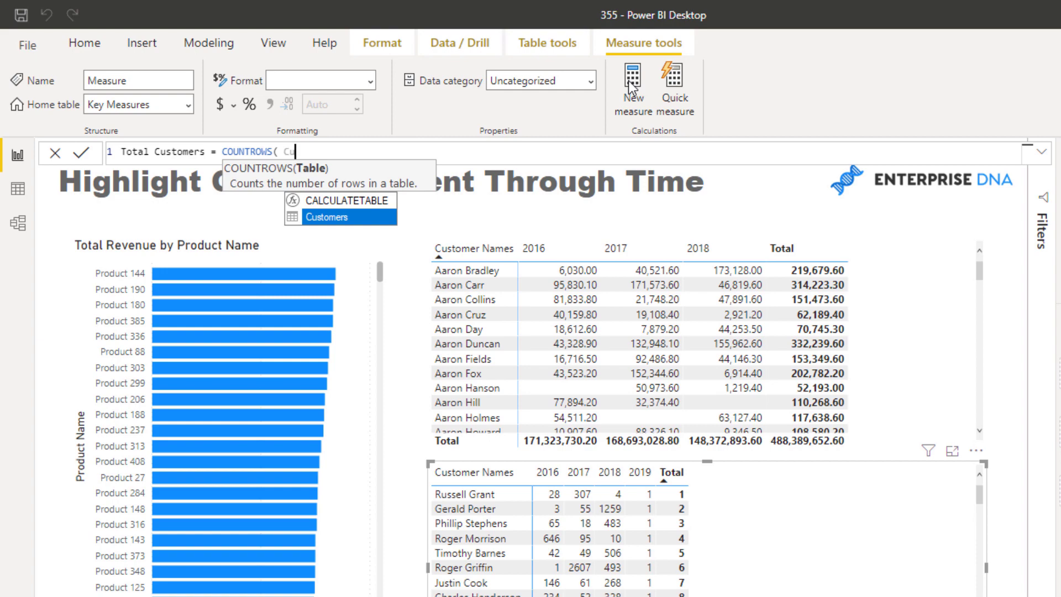
key(Tab)
text())
key(Return)
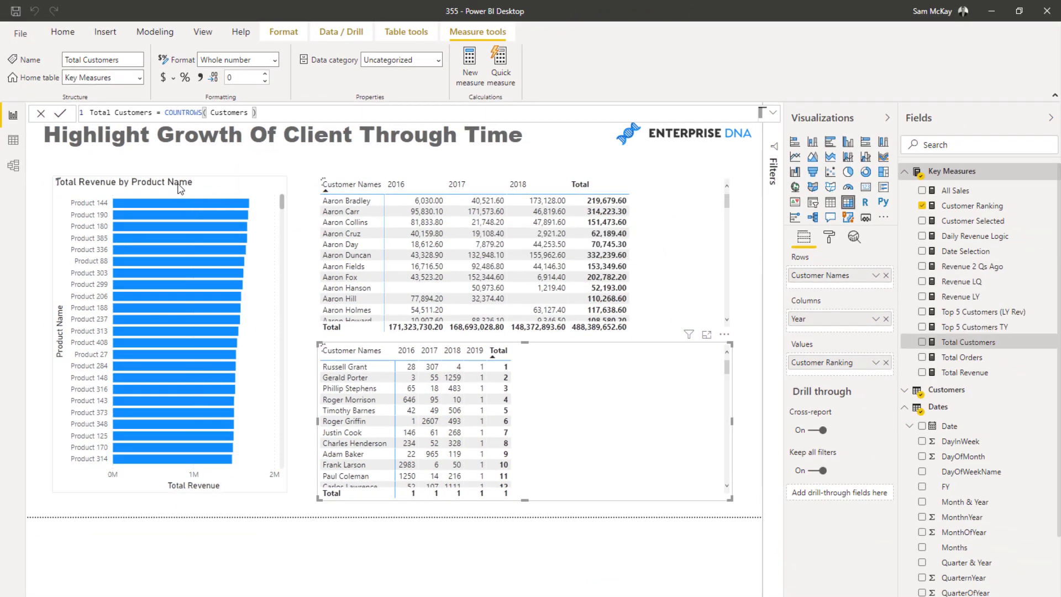
- Move the Total Revenue by Product Name bar chart lower on the page
click(164, 184)
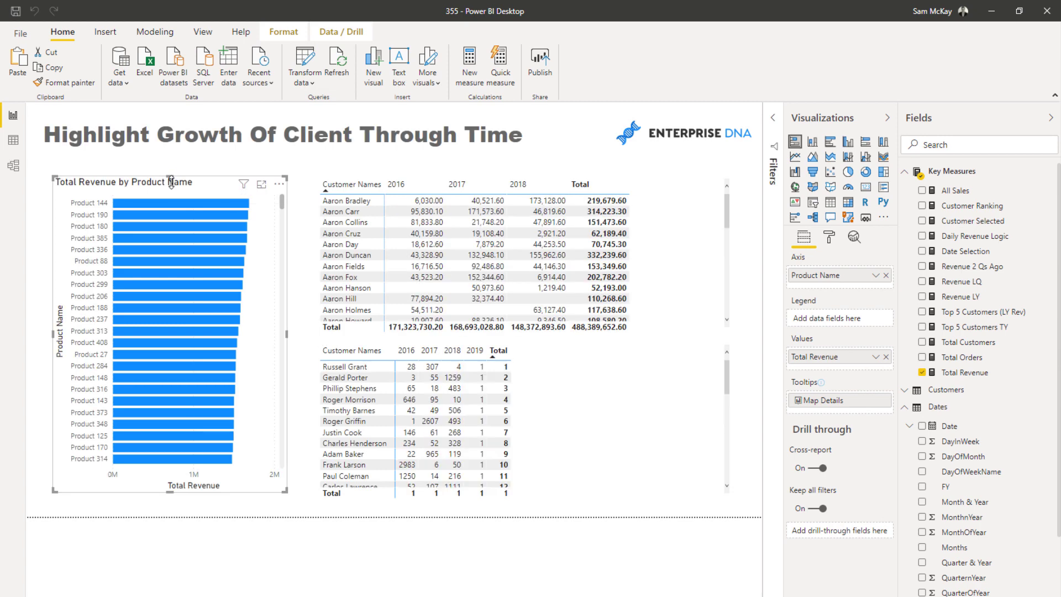
drag(171, 180, 175, 228)
click(319, 171)
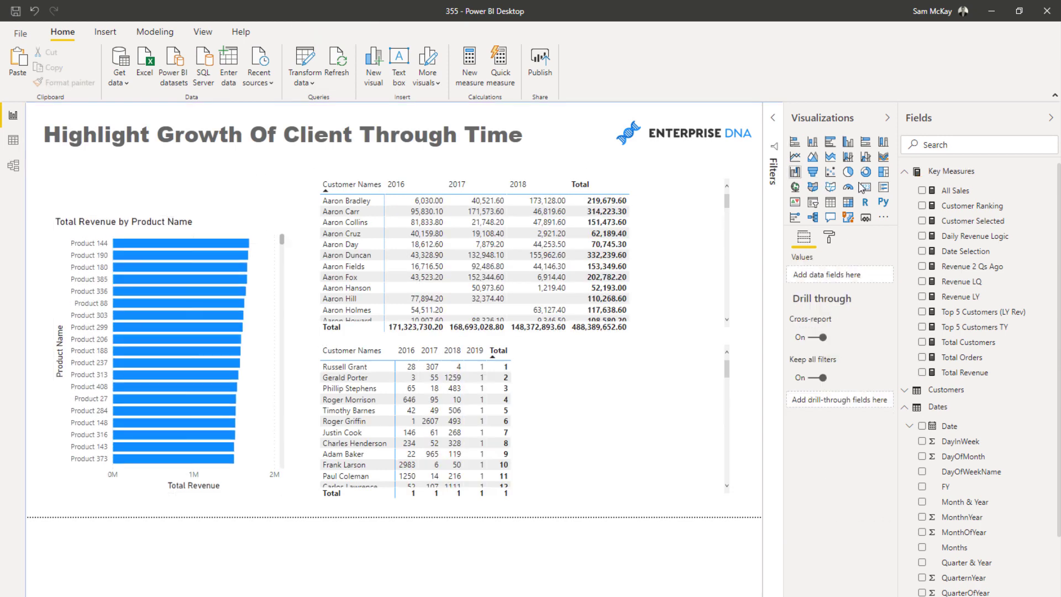
- Add a card showing Total Customers (3603), resized and aligned above the bar chart
click(867, 189)
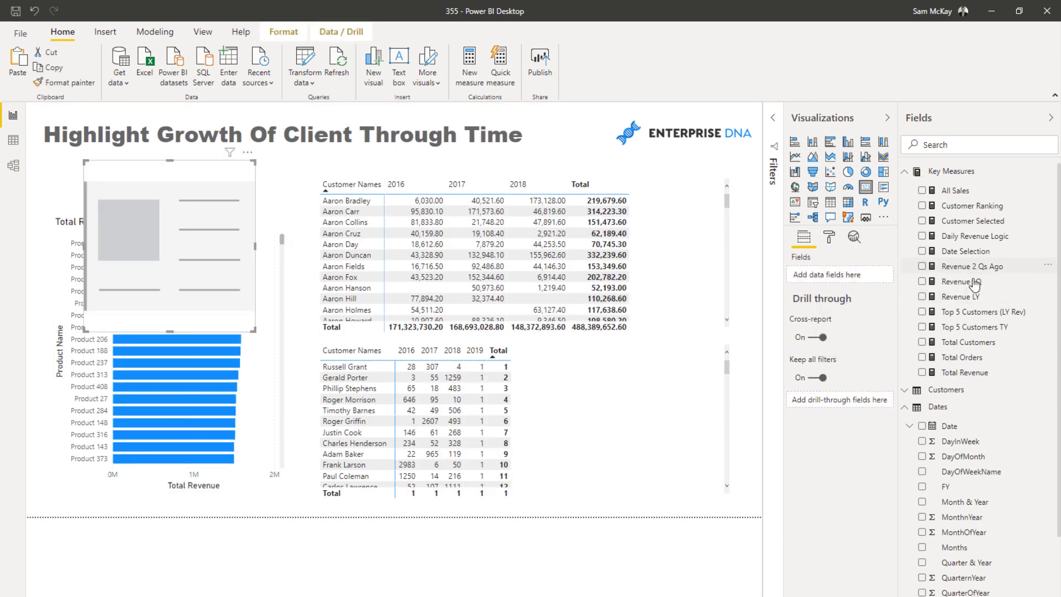
drag(950, 342, 842, 275)
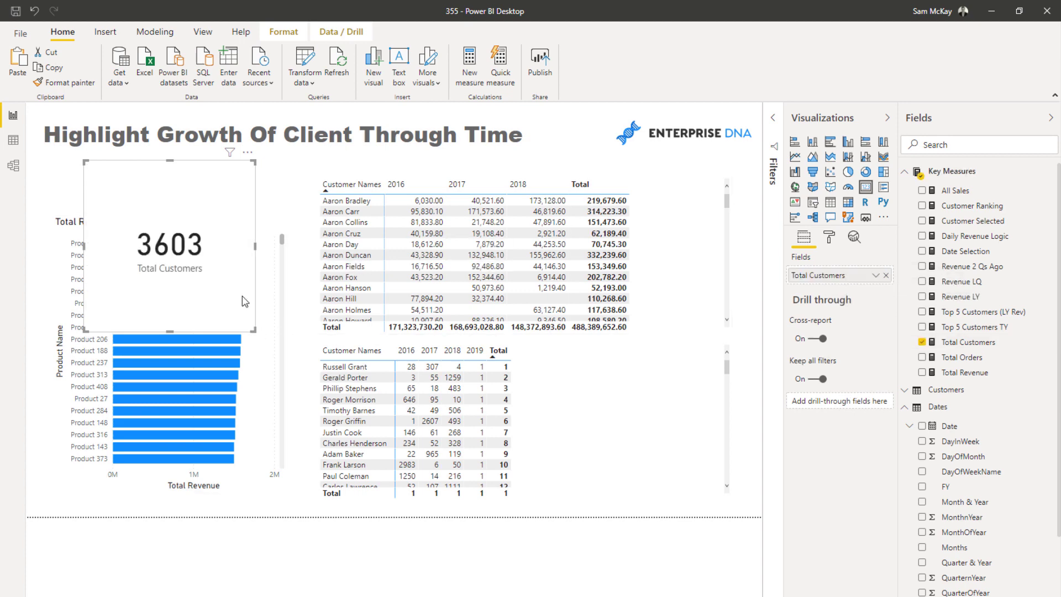
drag(245, 301, 225, 221)
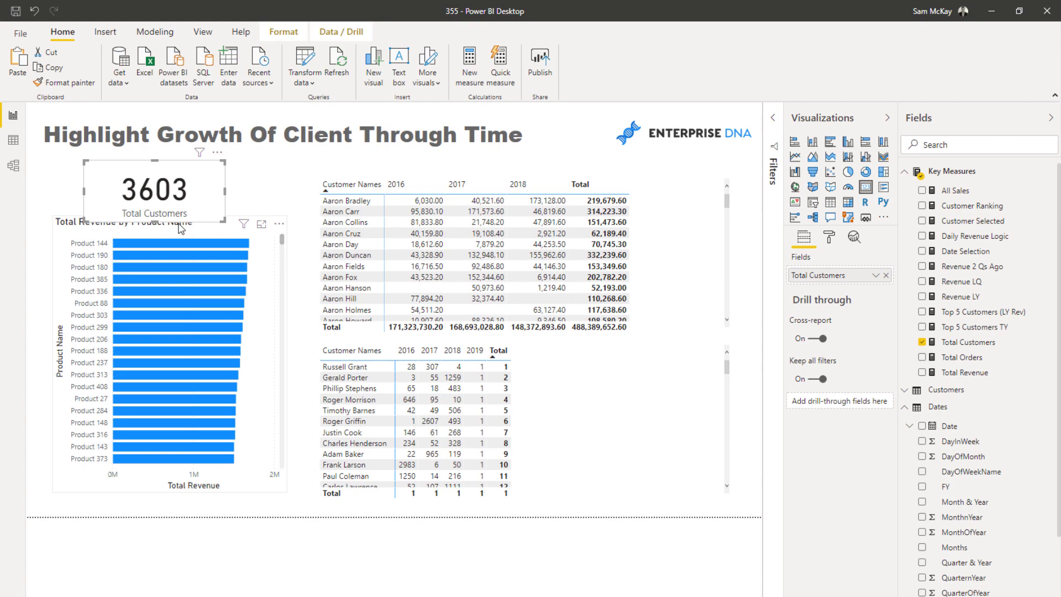
click(180, 229)
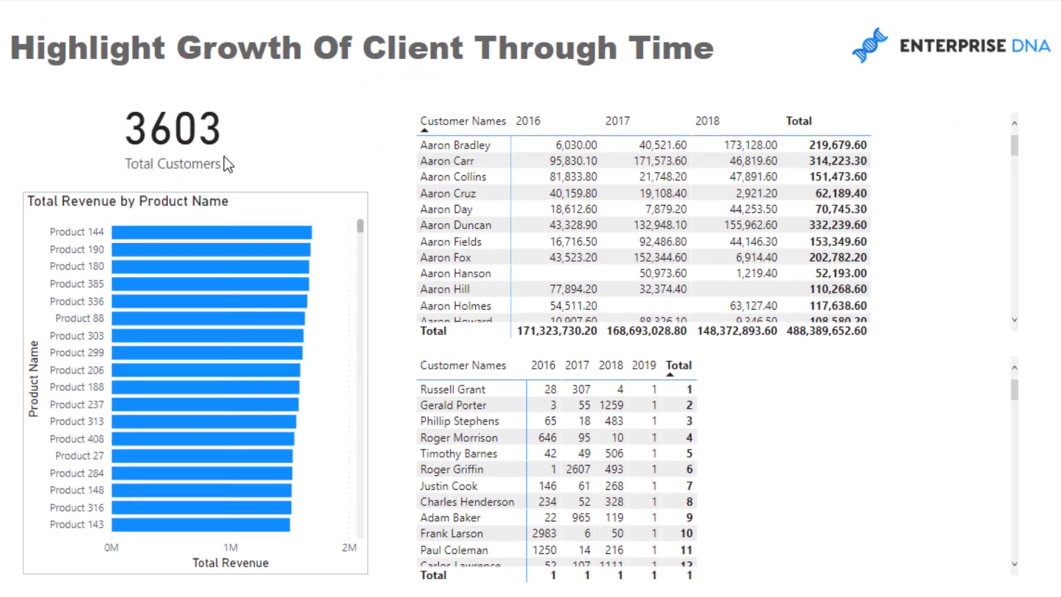
drag(255, 91, 215, 90)
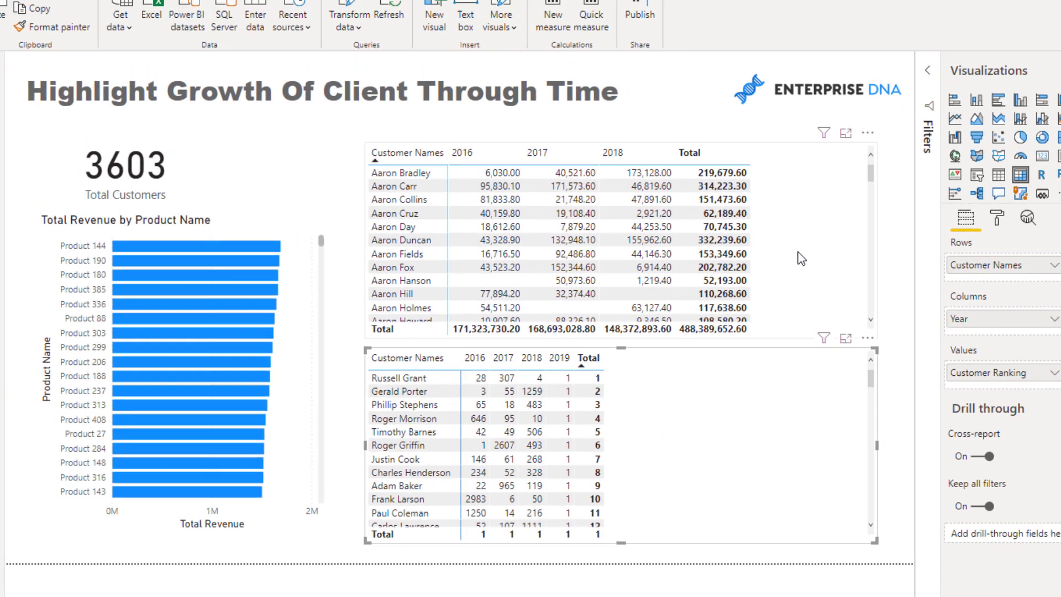
click(801, 259)
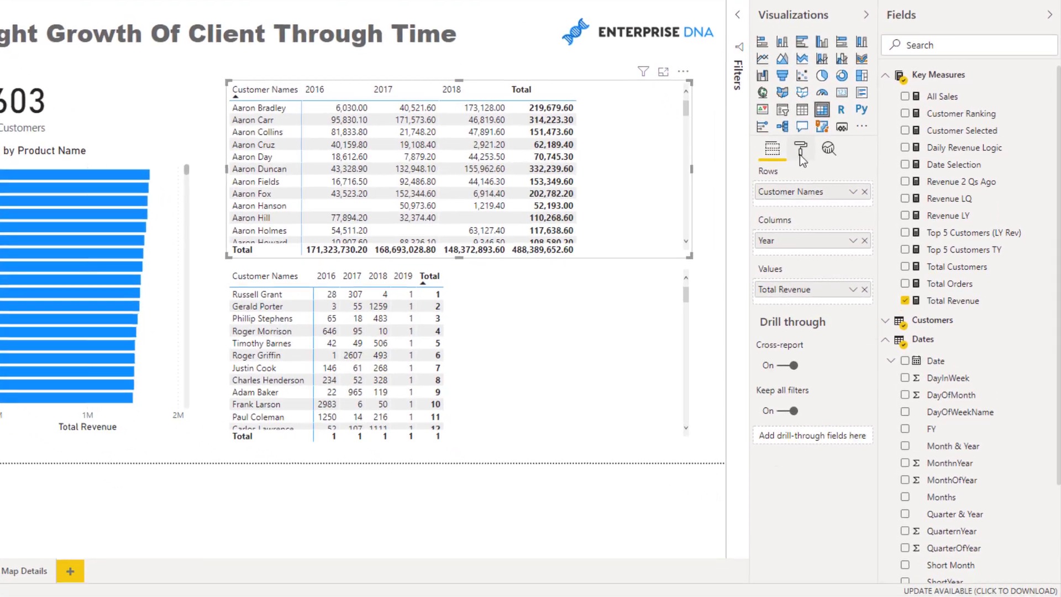
click(800, 153)
click(774, 330)
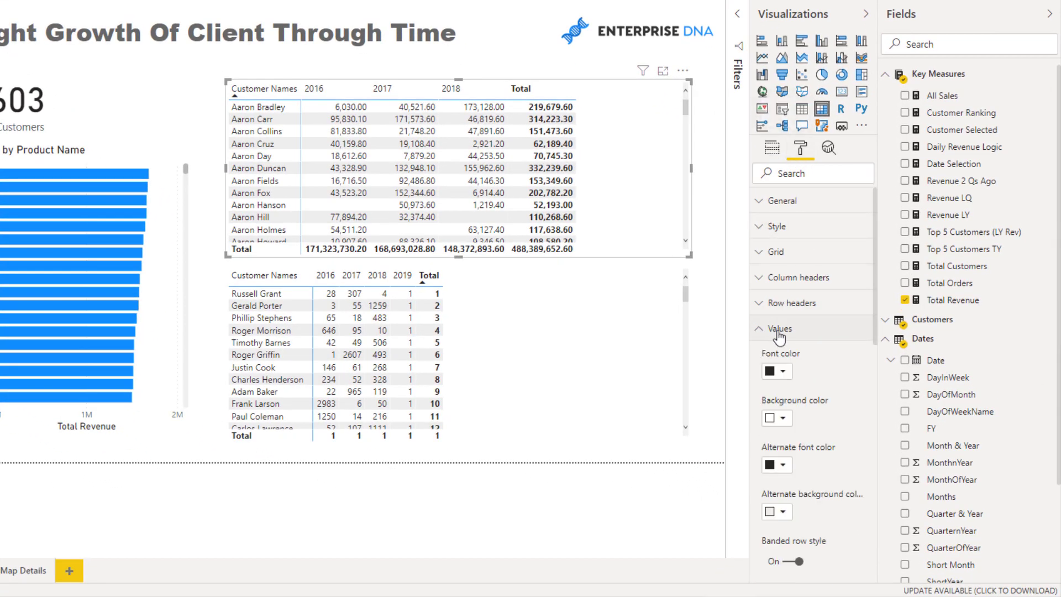
scroll(780, 336, down, 5)
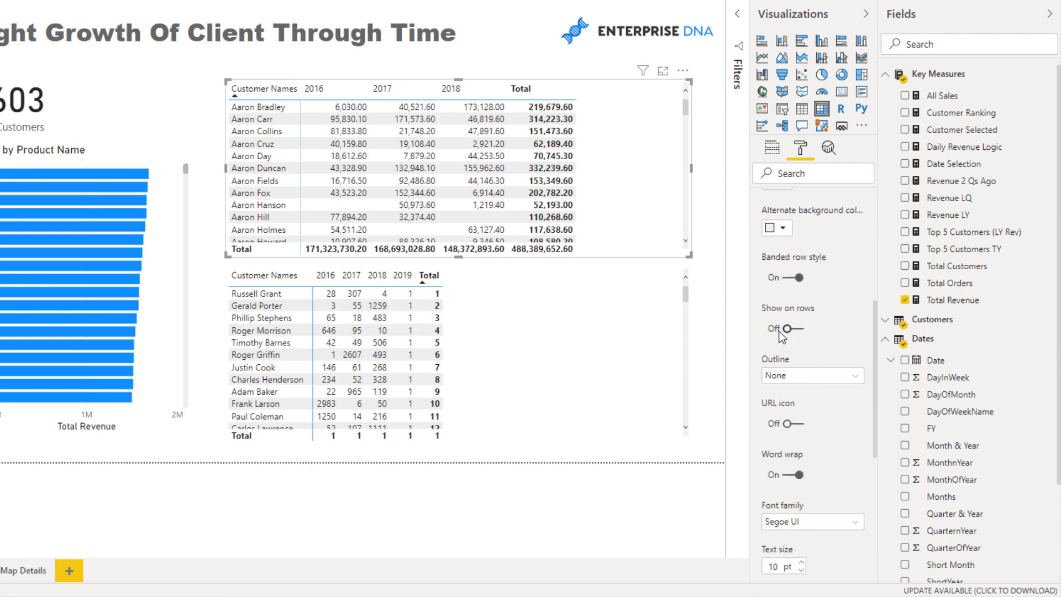
scroll(780, 336, down, 3)
scroll(780, 336, up, 8)
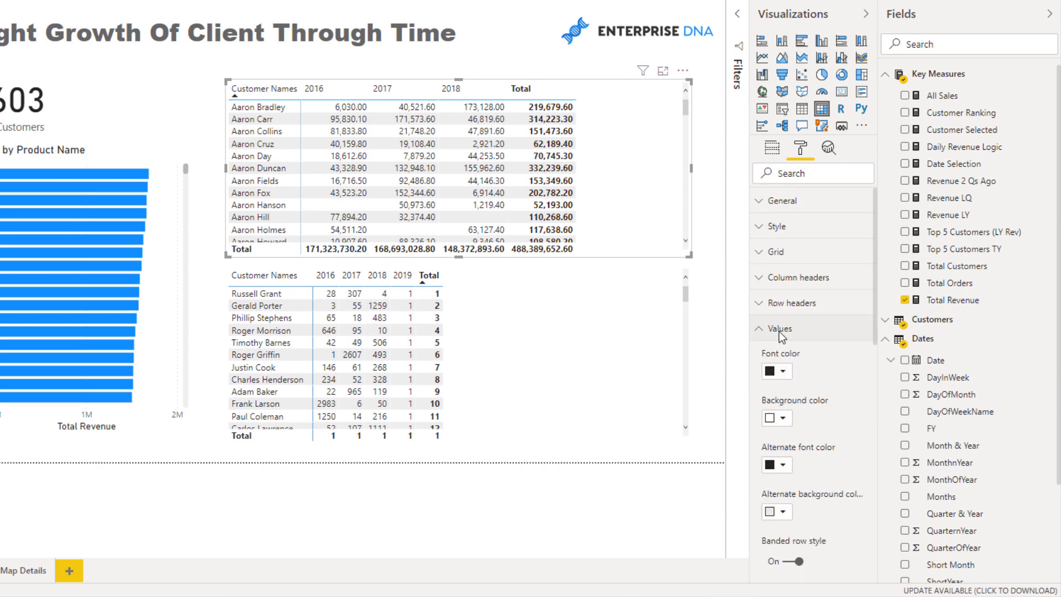
click(761, 332)
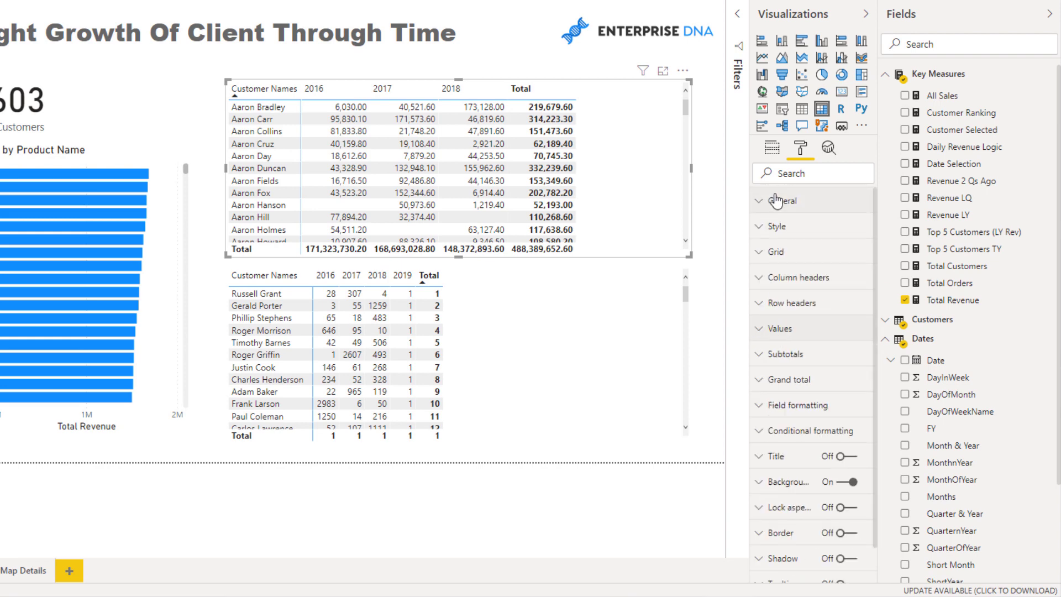
click(772, 150)
- Open Background color conditional formatting for the matrix's Total Revenue field
click(852, 289)
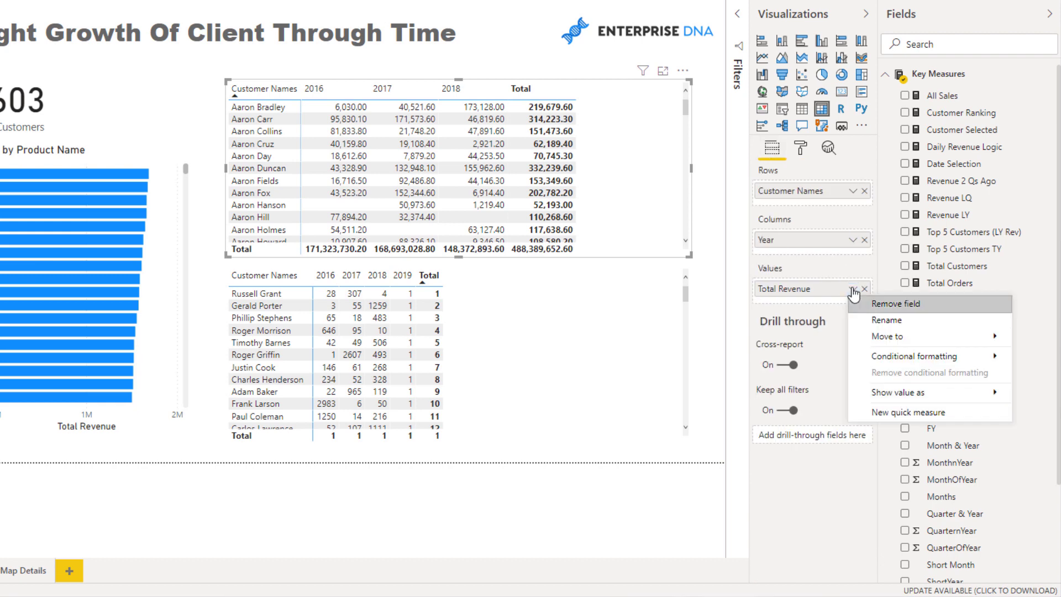
mouse_move(867, 356)
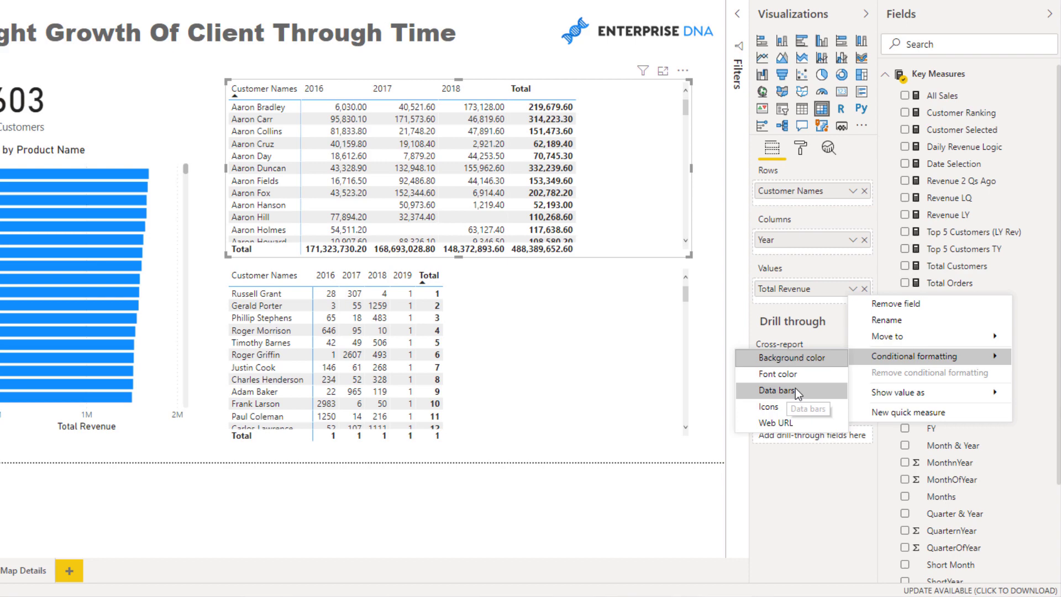
click(810, 359)
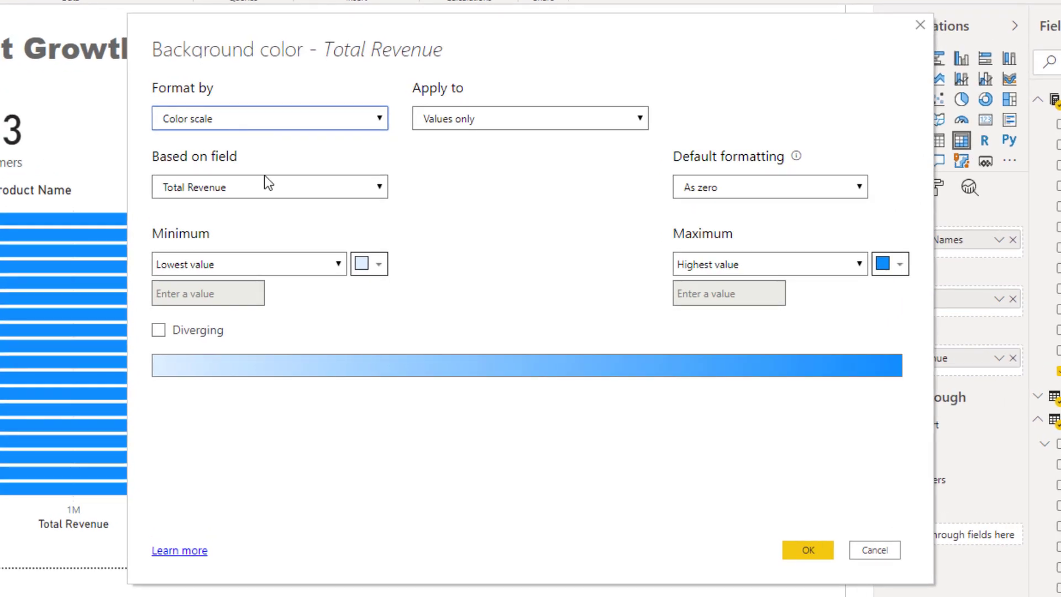
- Switch the background formatting to Rules based on the Customer Ranking measure
click(287, 189)
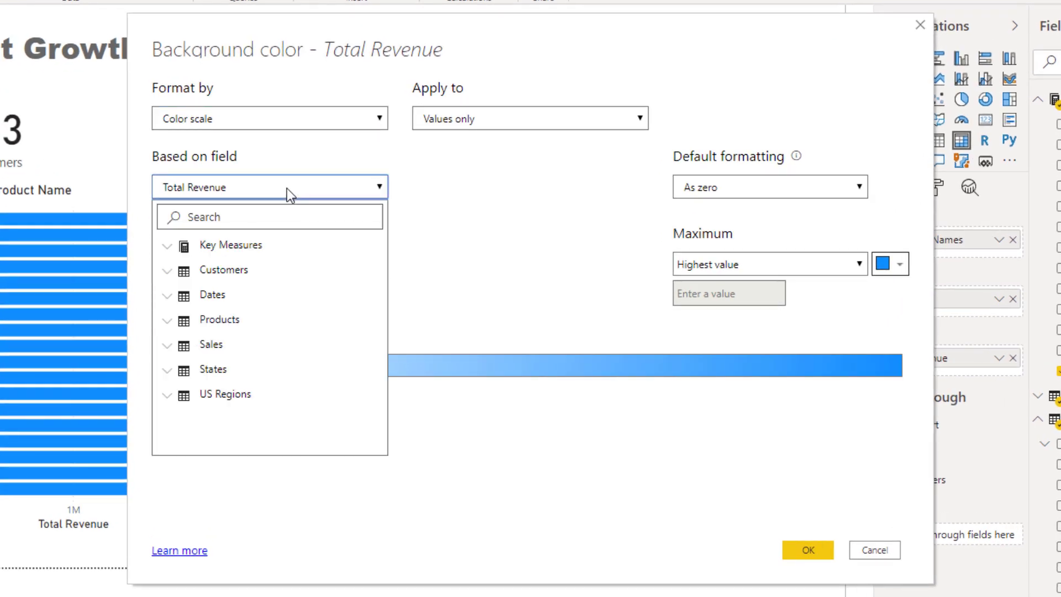
click(287, 188)
click(500, 116)
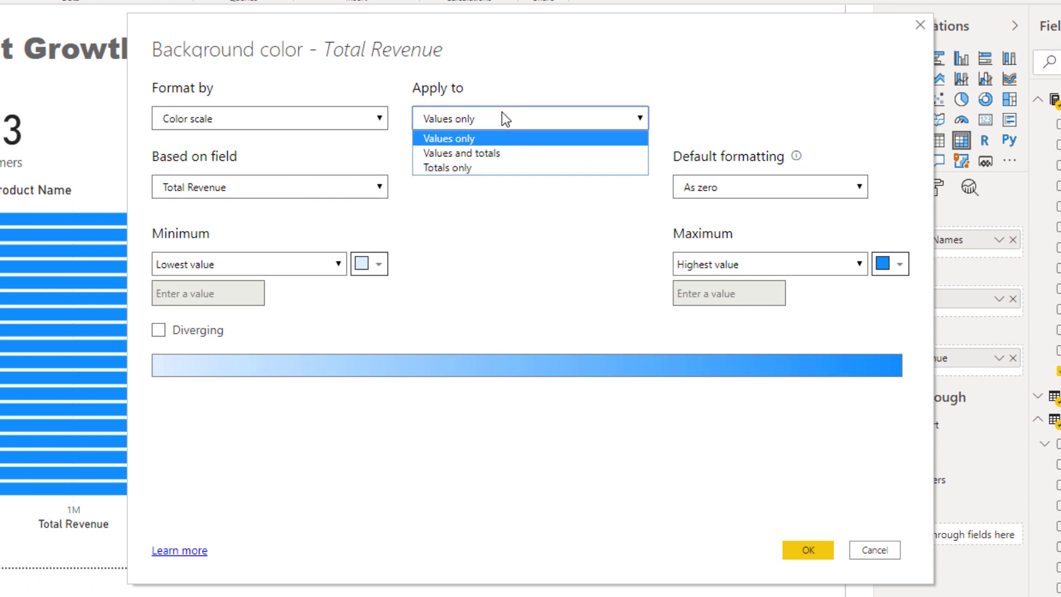
click(502, 116)
click(312, 126)
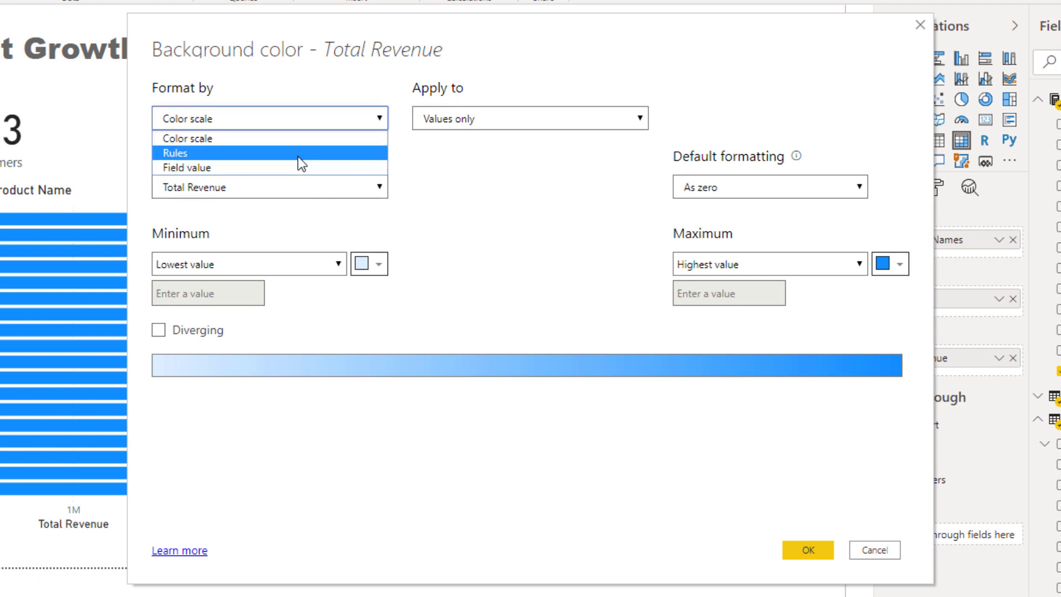
click(253, 156)
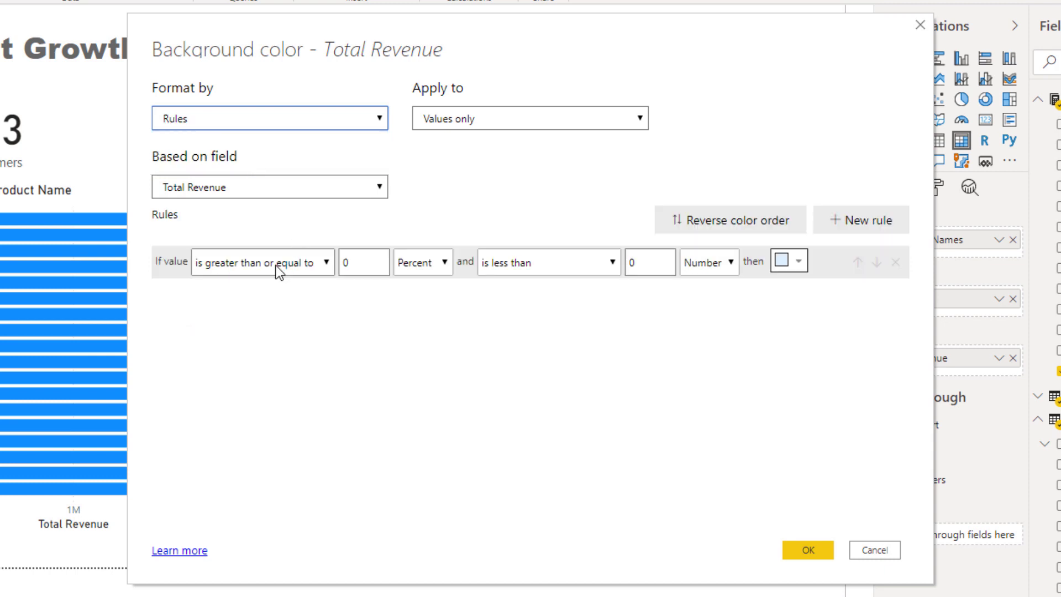
click(247, 186)
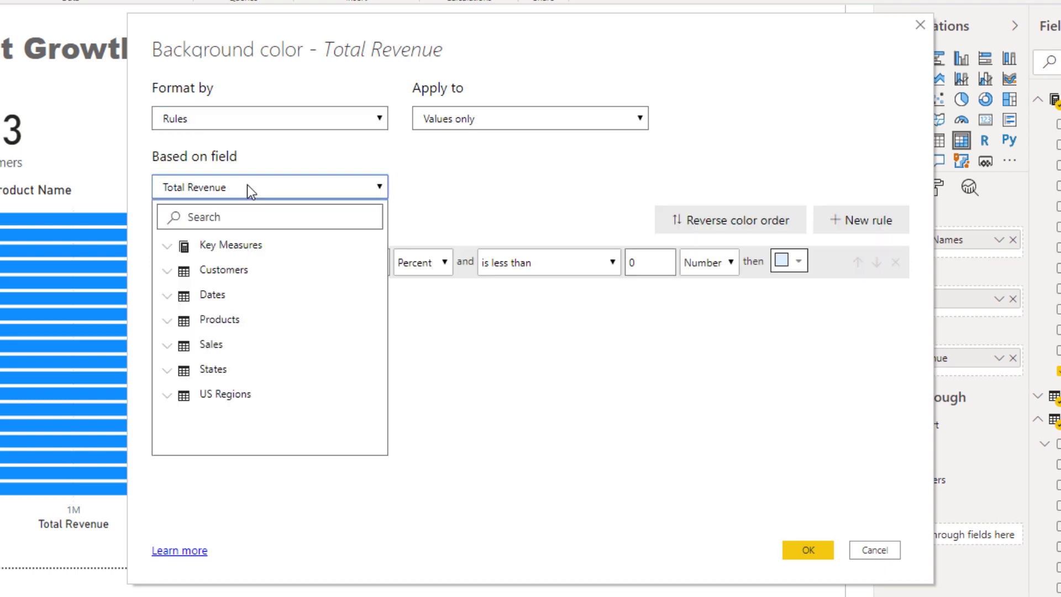
click(167, 247)
click(214, 290)
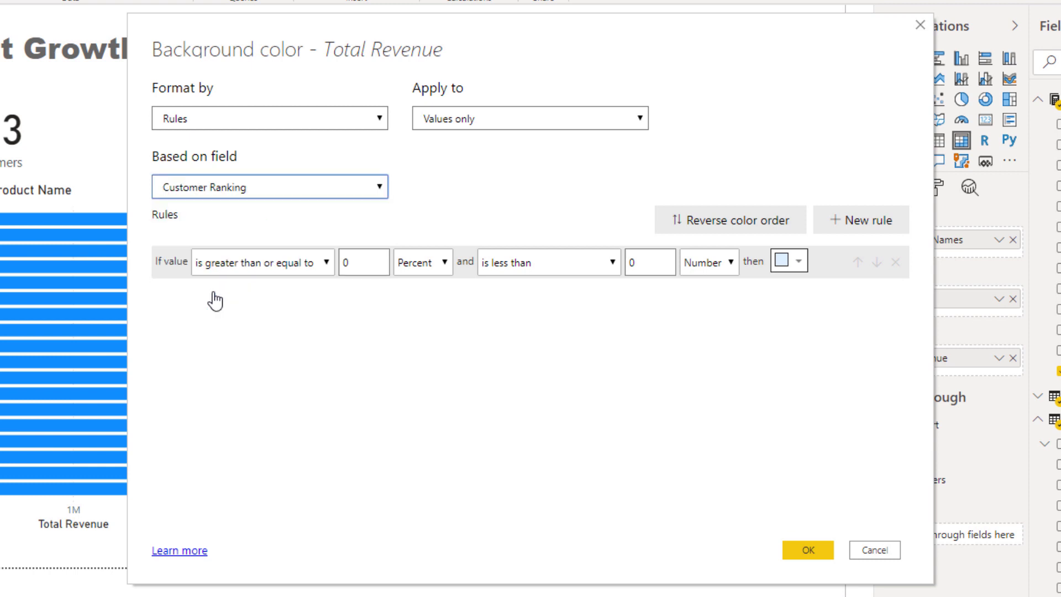
- Set the first rule to greater than 0 Number and less than or equal to 1000 Number
click(289, 263)
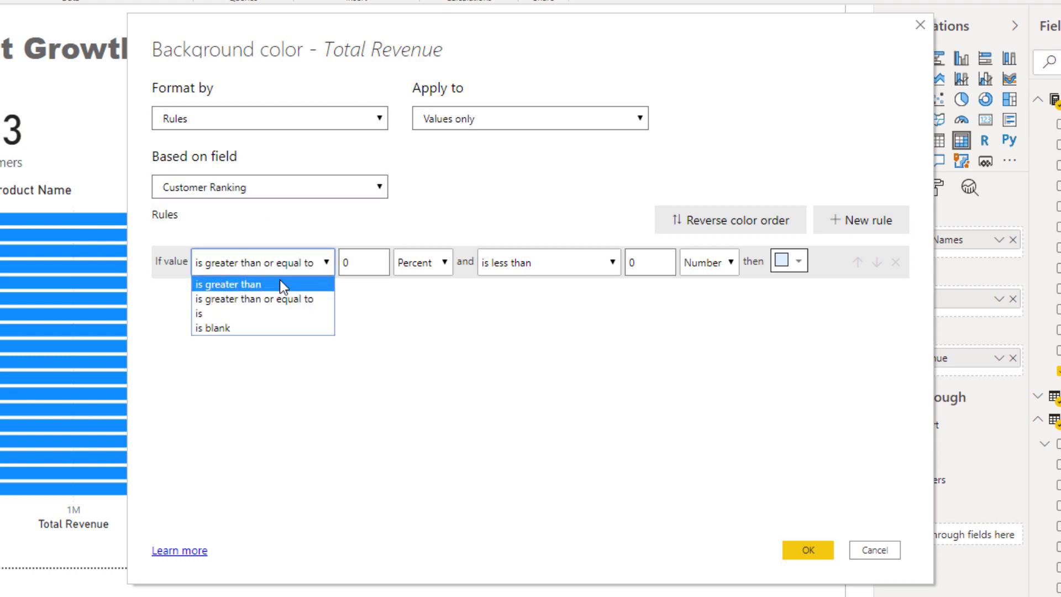
click(279, 284)
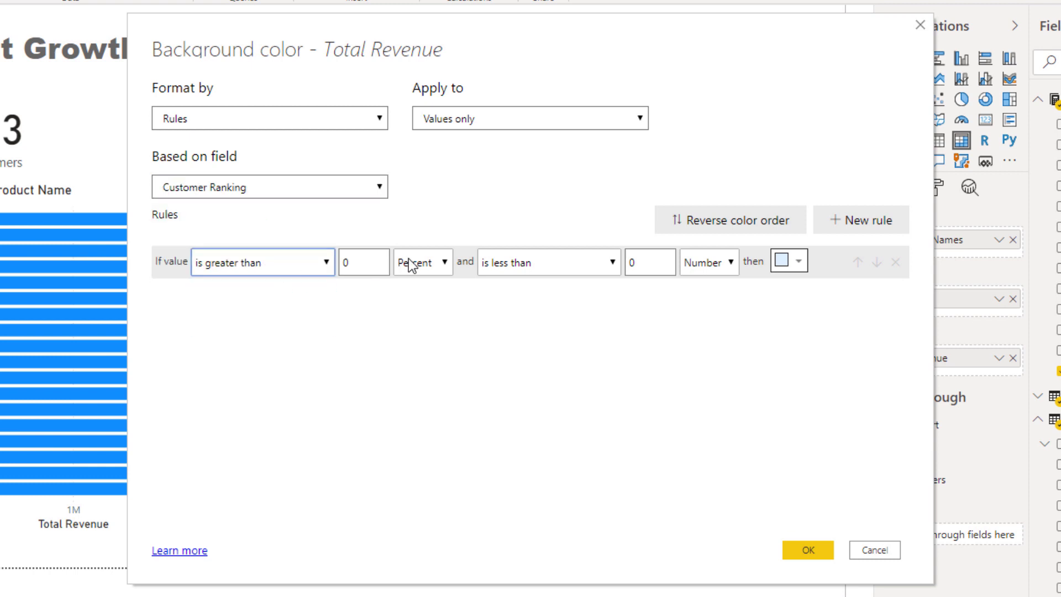
click(412, 261)
click(416, 297)
click(418, 264)
click(419, 280)
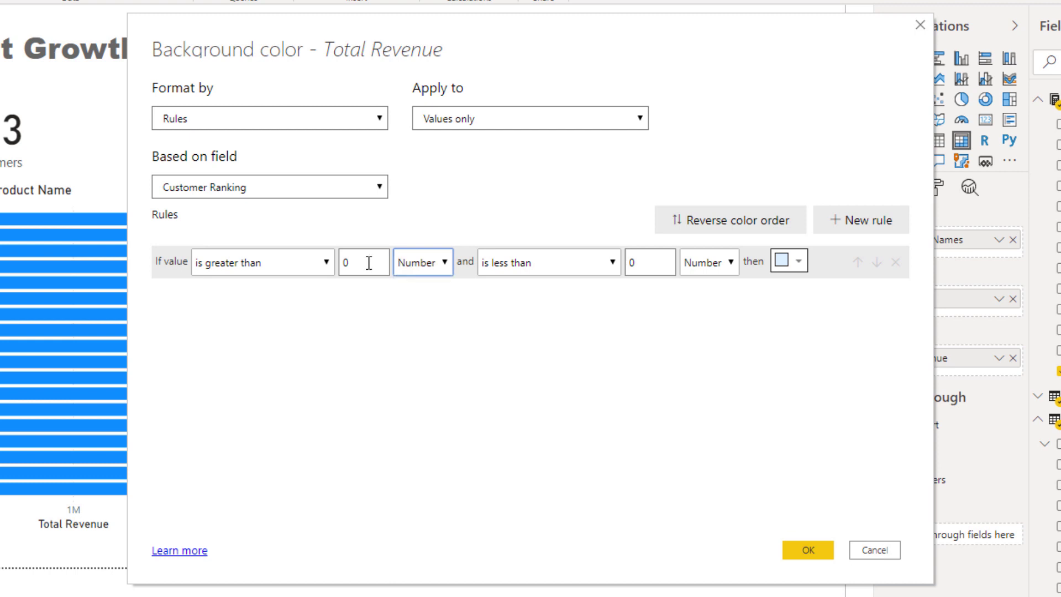
click(576, 266)
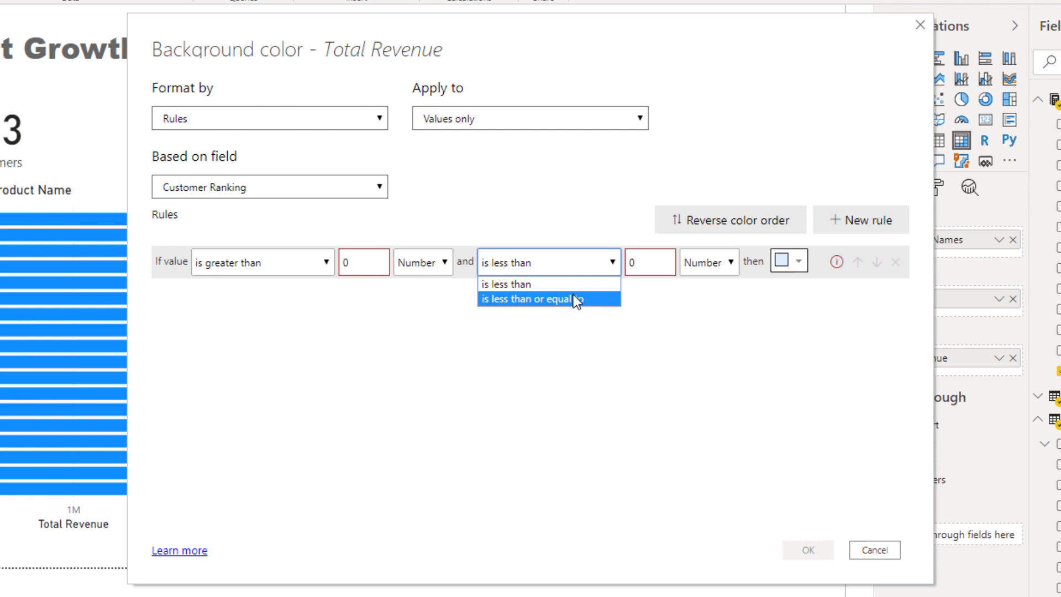
click(574, 298)
click(645, 263)
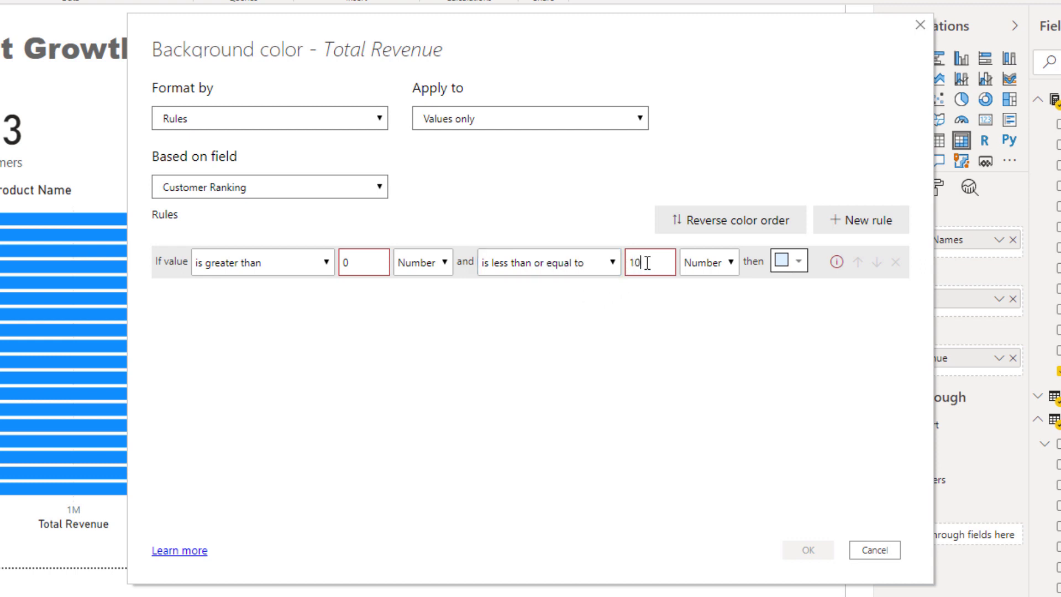
text(1000)
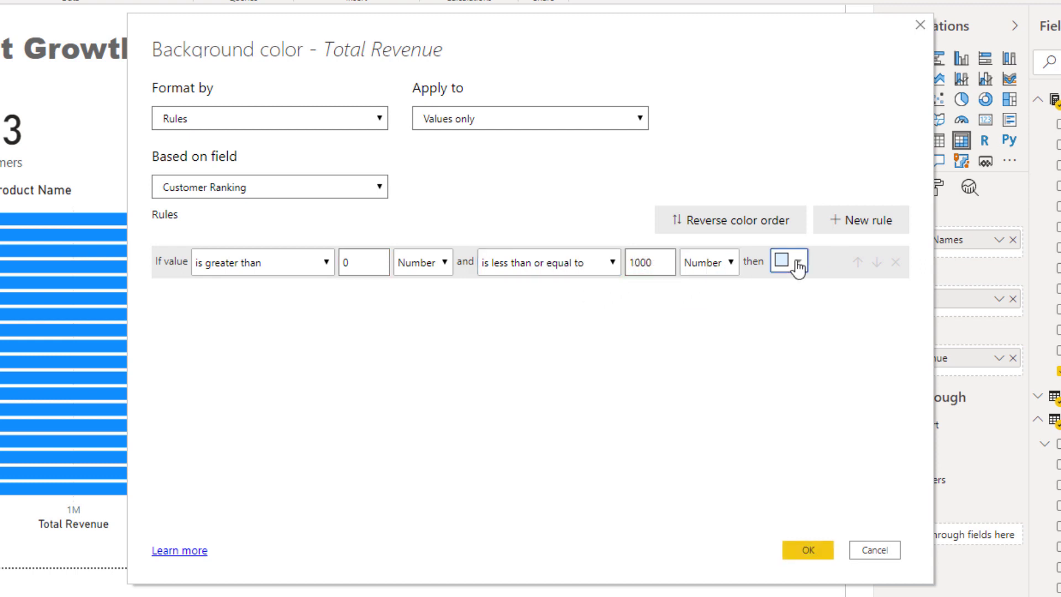
click(796, 262)
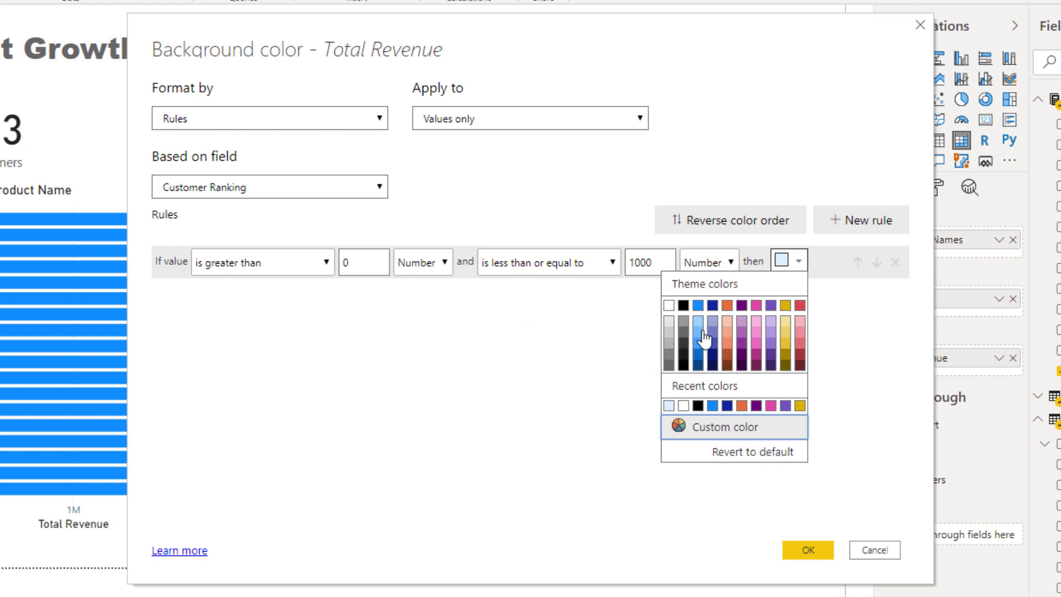
- Colour the first rule light purple and add a second rule, above 1000 up to 2000, purple
click(742, 327)
click(840, 220)
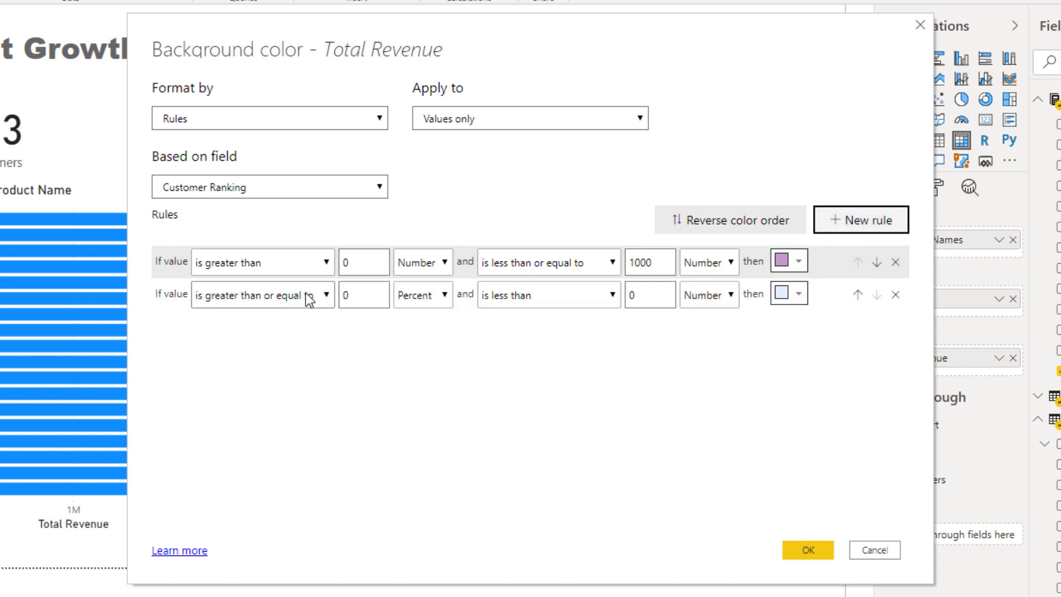
click(308, 296)
click(355, 298)
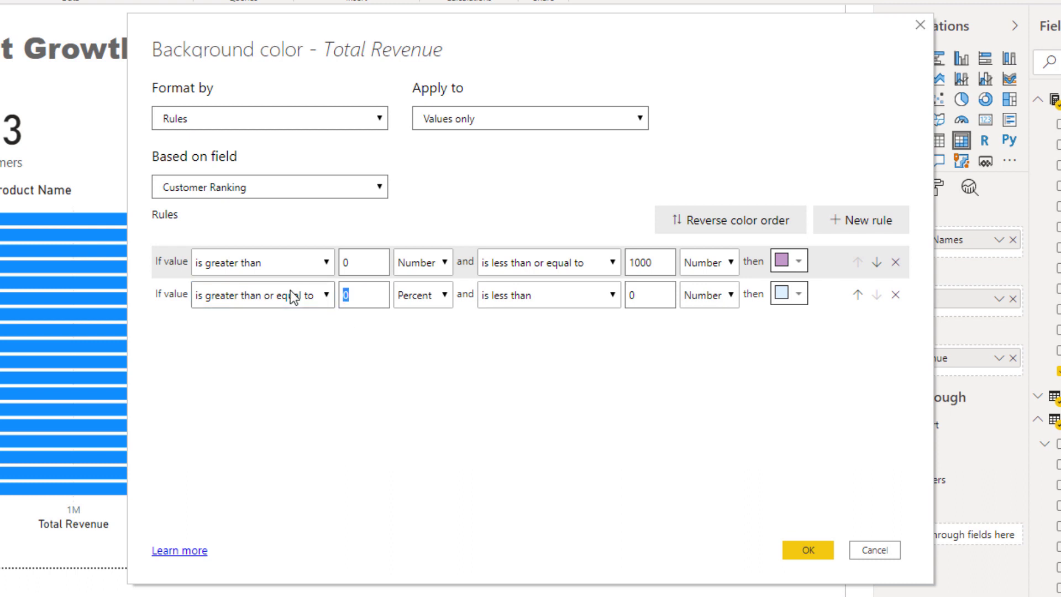
click(249, 301)
click(265, 315)
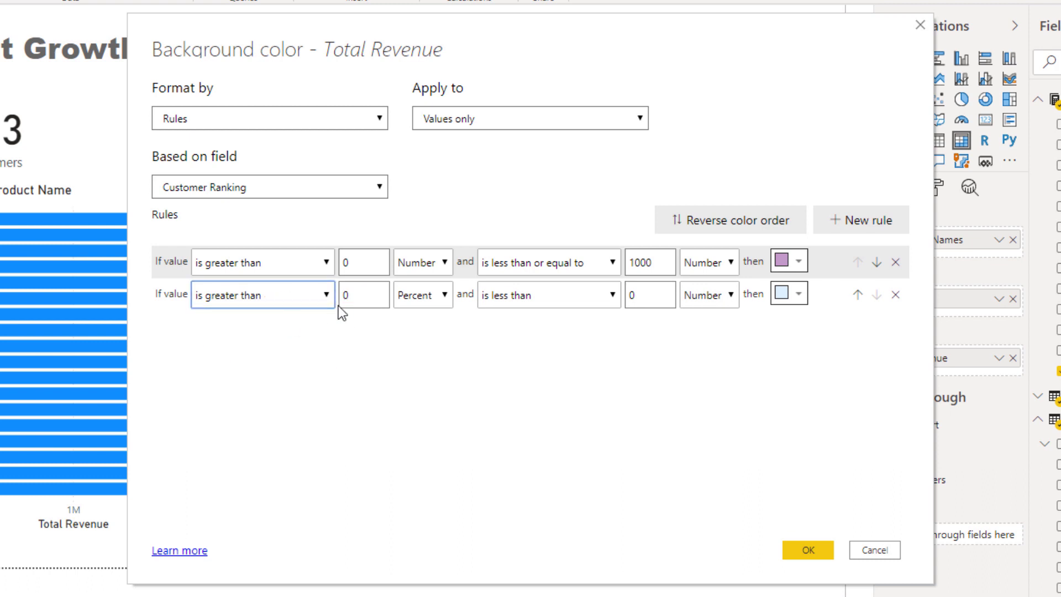
text(1000)
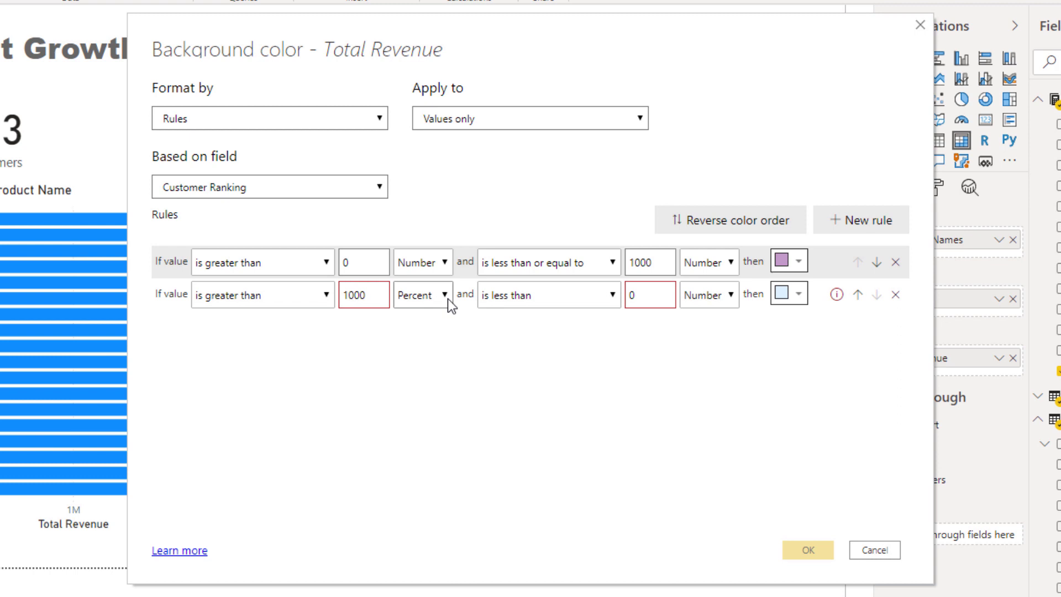
click(429, 295)
click(434, 330)
click(434, 299)
click(420, 316)
click(521, 297)
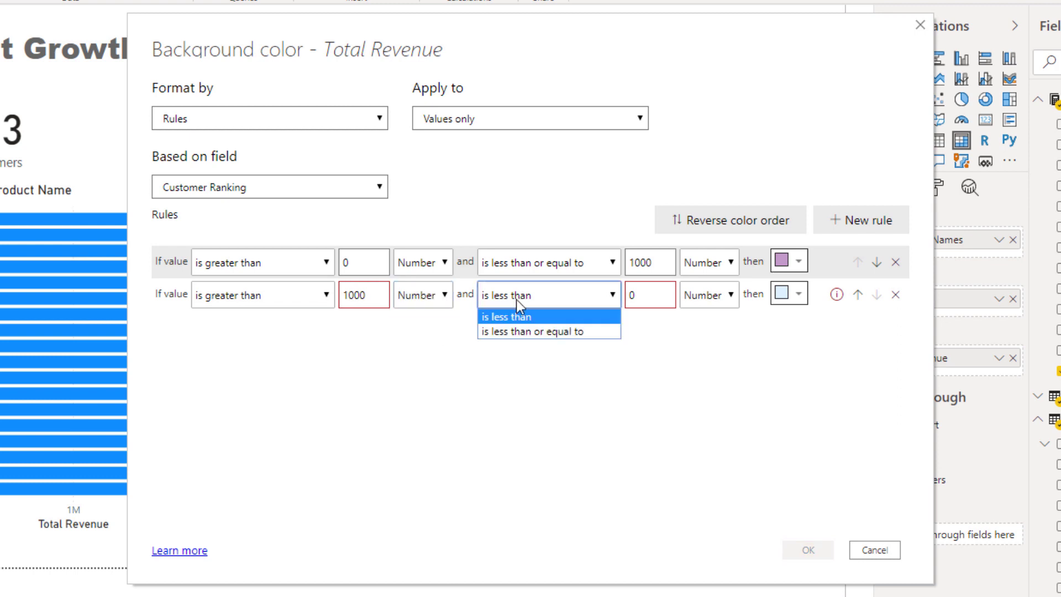
click(519, 330)
click(640, 299)
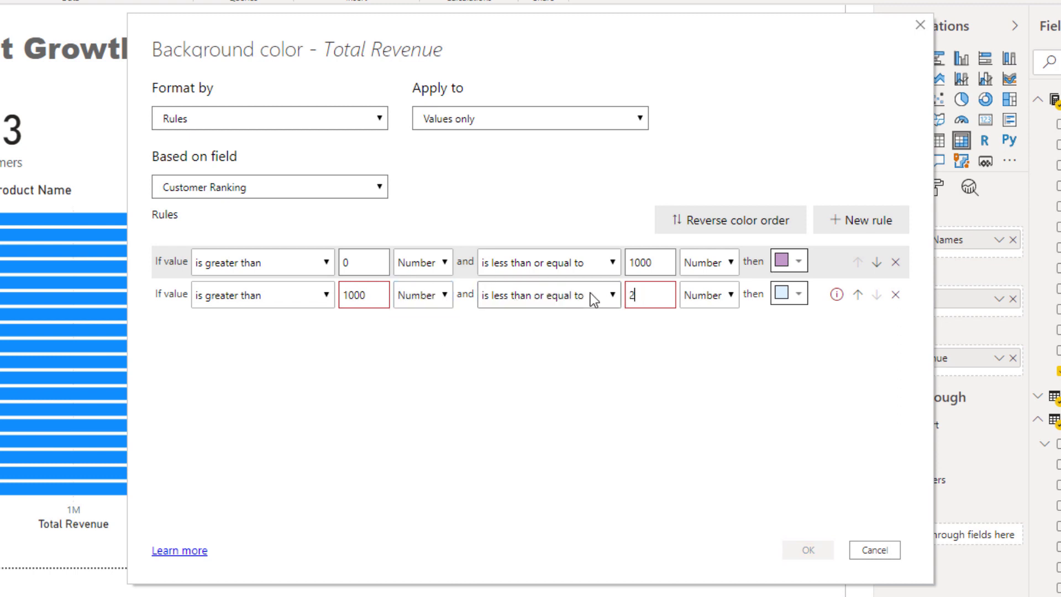
click(798, 293)
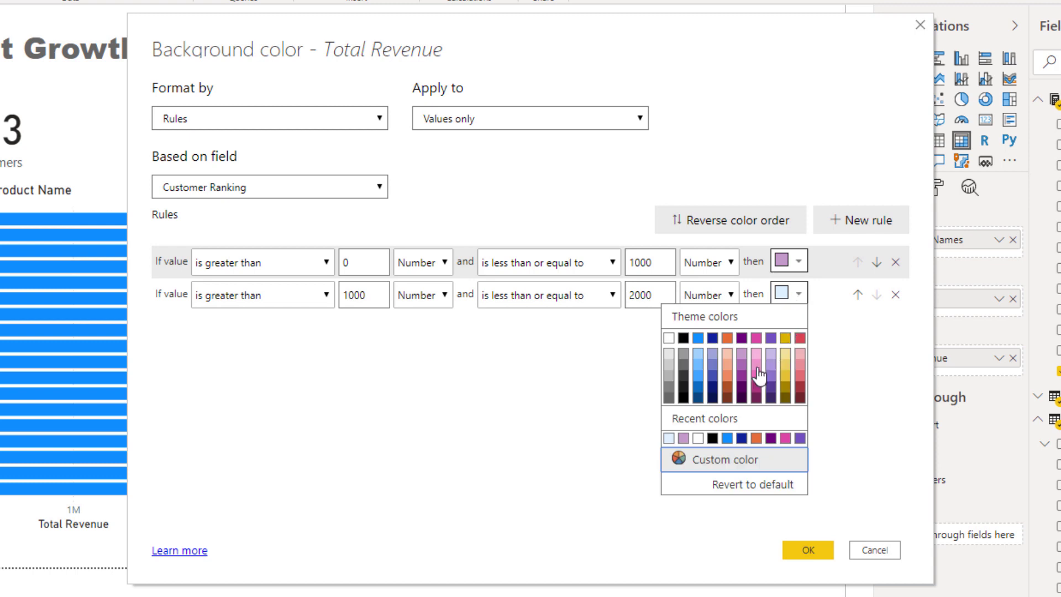
click(744, 380)
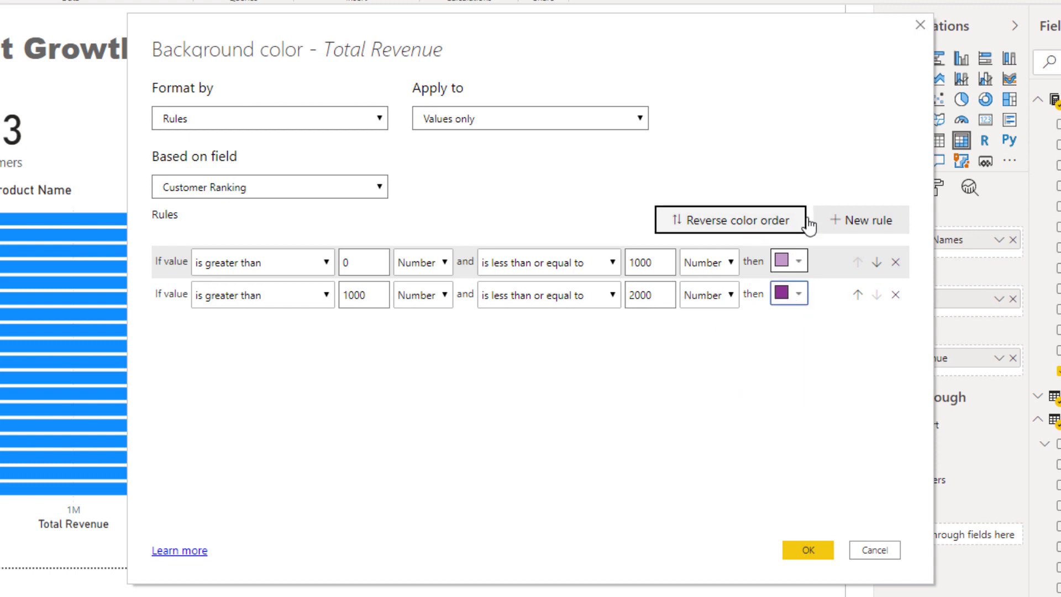
- Add a third rule, above 2000 up to 20000, shaded dark purple
click(845, 220)
click(256, 335)
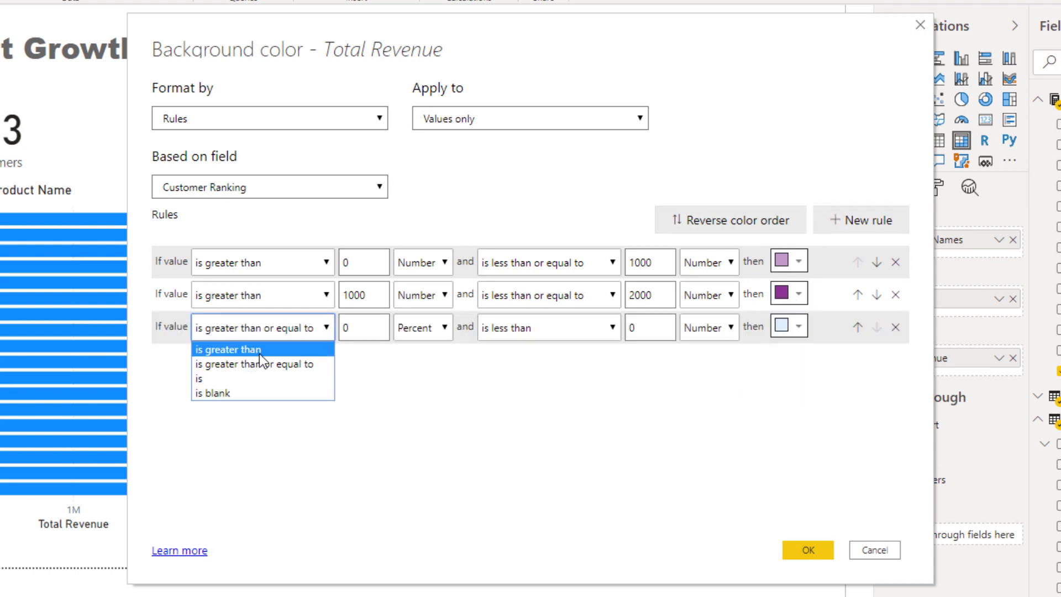
click(258, 350)
click(366, 328)
text(2000)
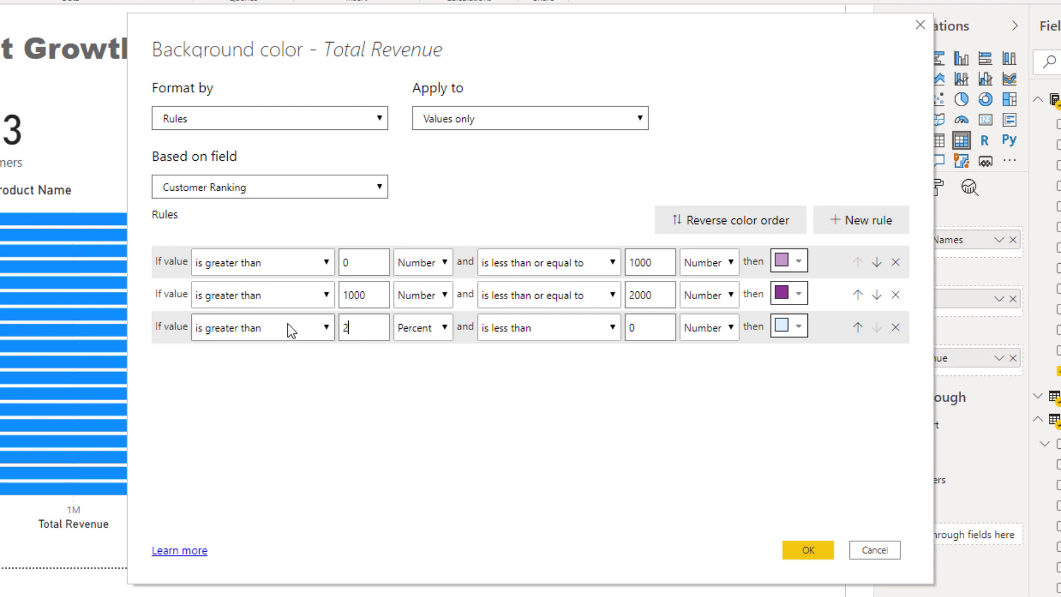
click(479, 334)
click(522, 359)
click(654, 333)
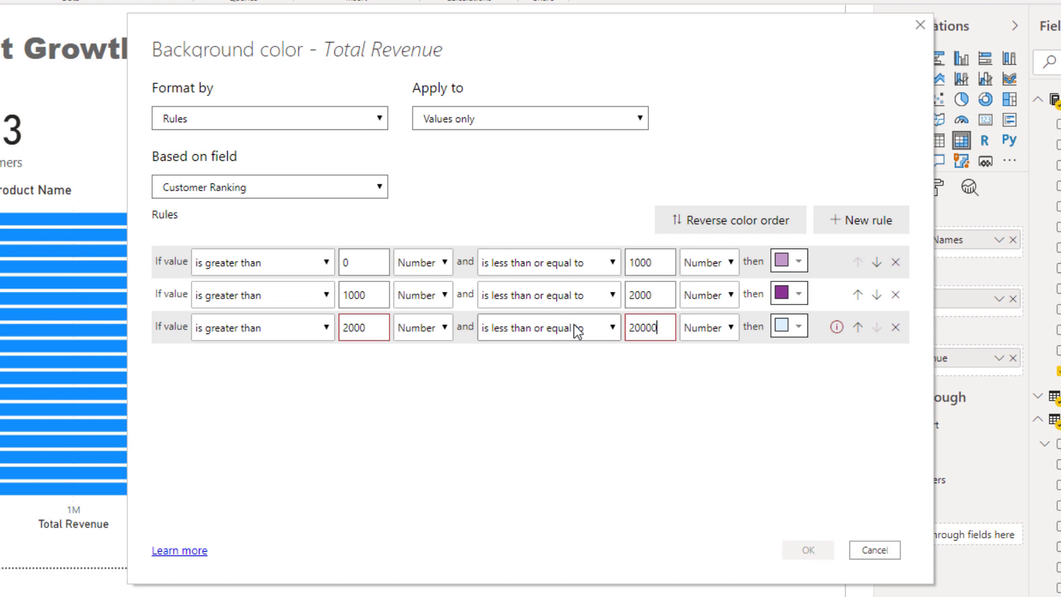
click(798, 326)
click(741, 371)
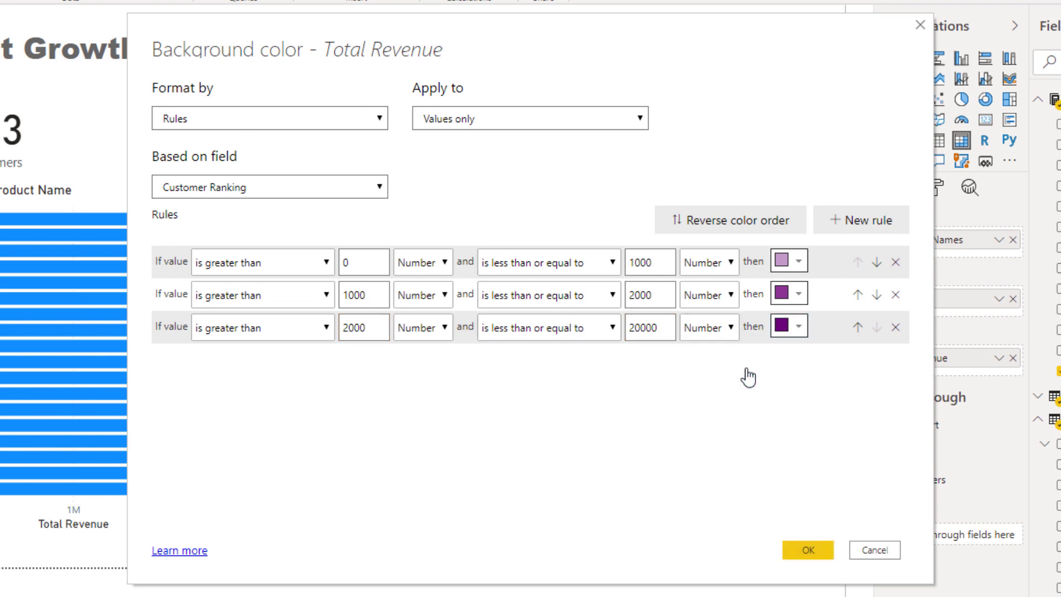
click(709, 331)
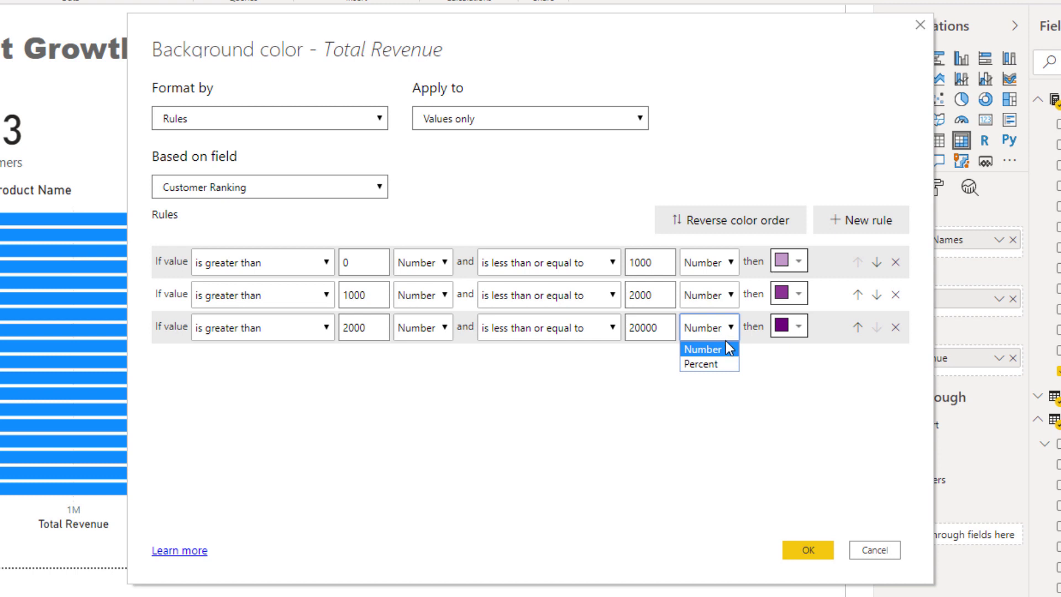
click(796, 327)
click(741, 430)
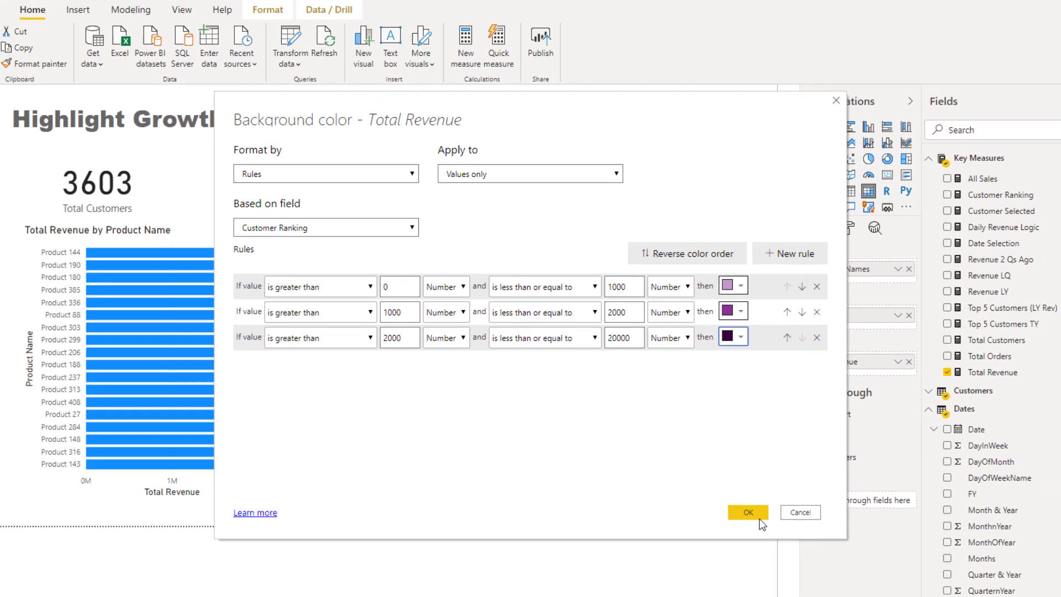
- Apply the purple tier rules and set the matrix Values font color to white
click(808, 550)
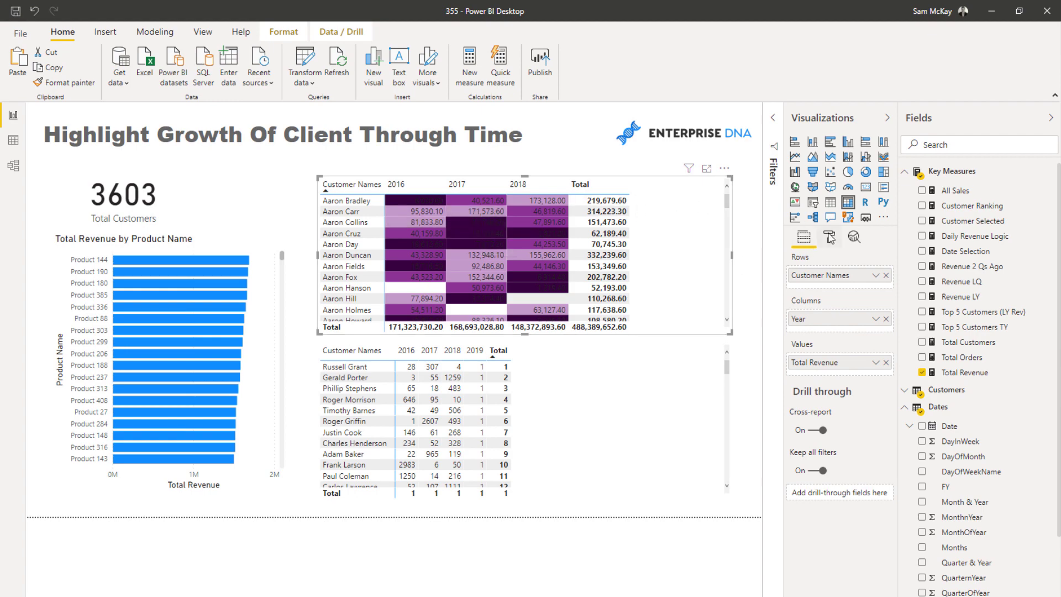
click(829, 236)
click(800, 397)
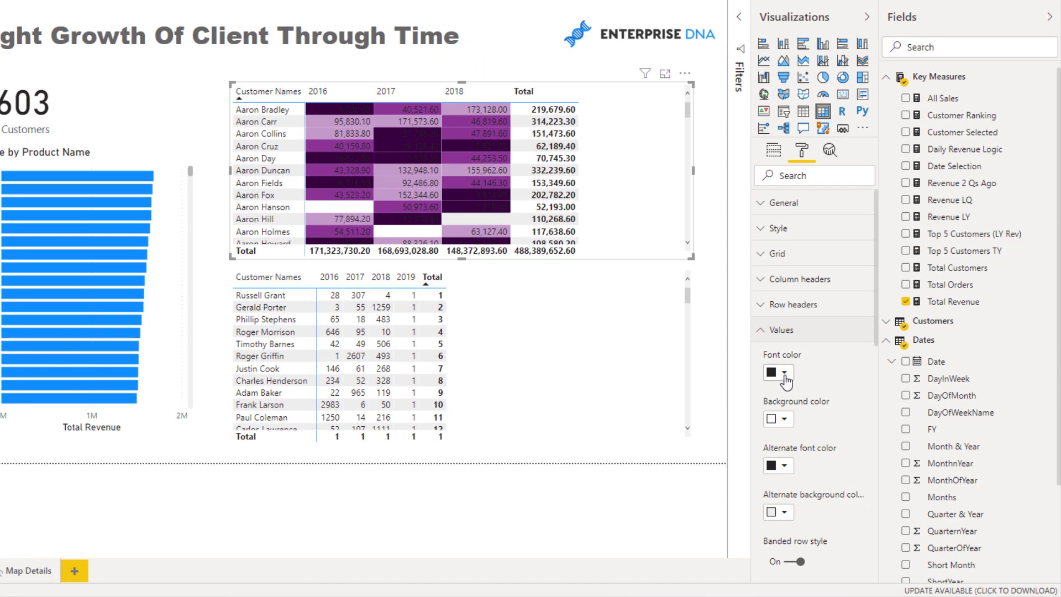
click(791, 400)
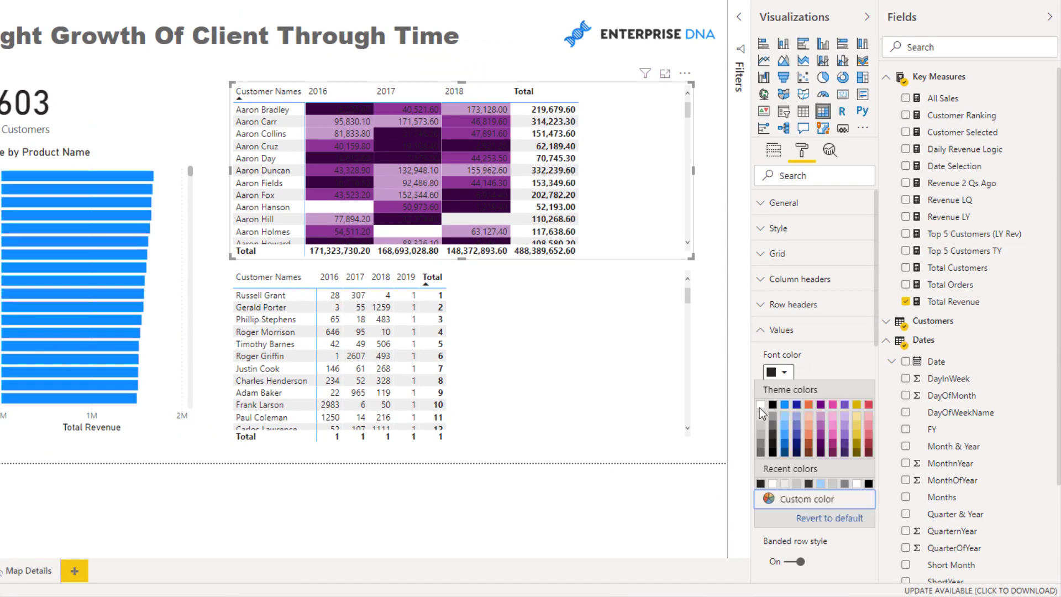
click(772, 435)
- Set the matrix Values alternate font color to white as well
click(778, 465)
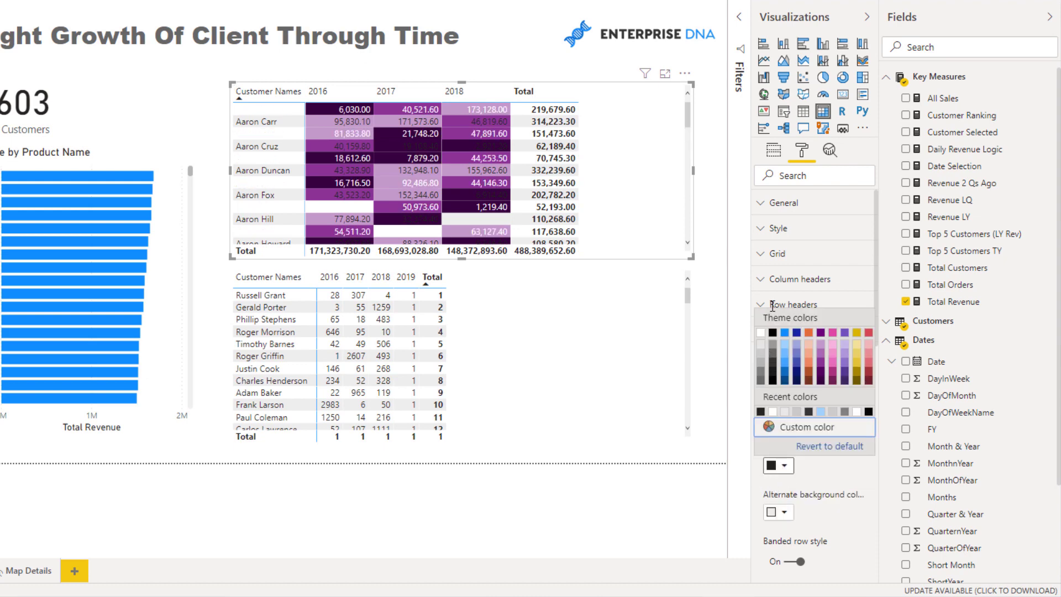
click(760, 332)
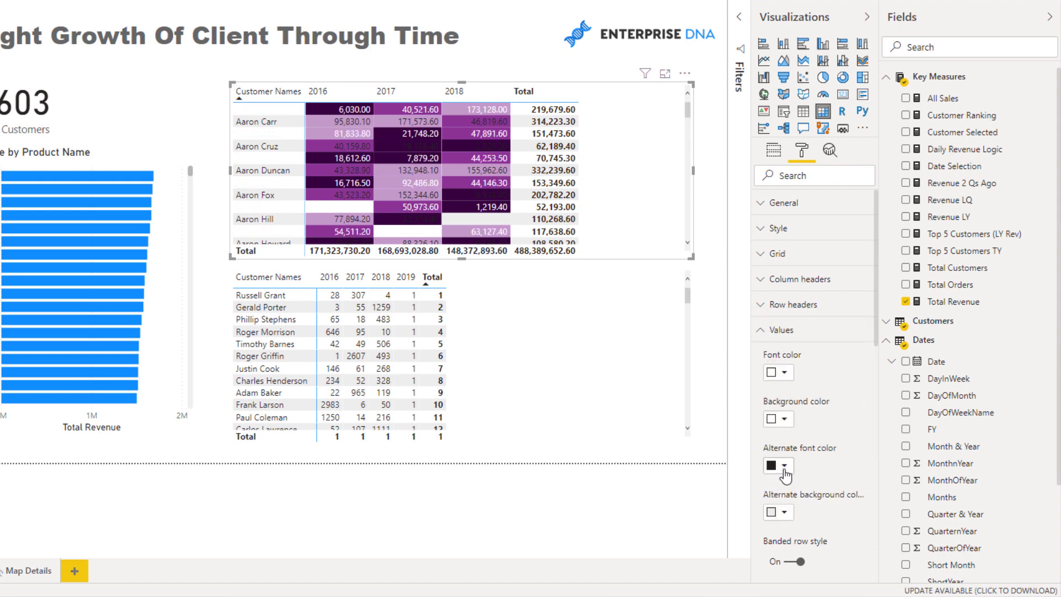
click(785, 467)
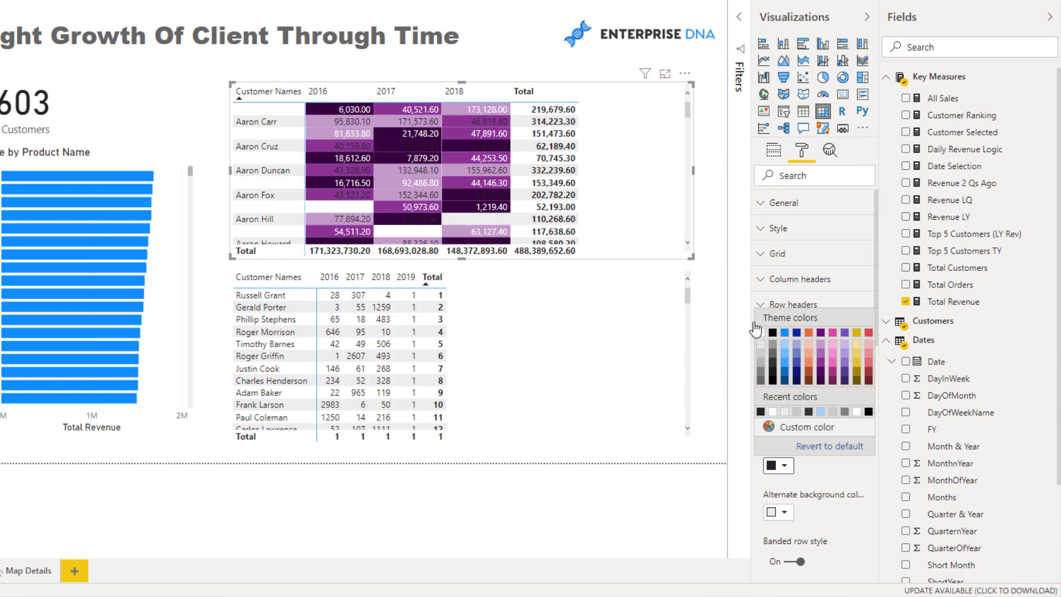
click(761, 333)
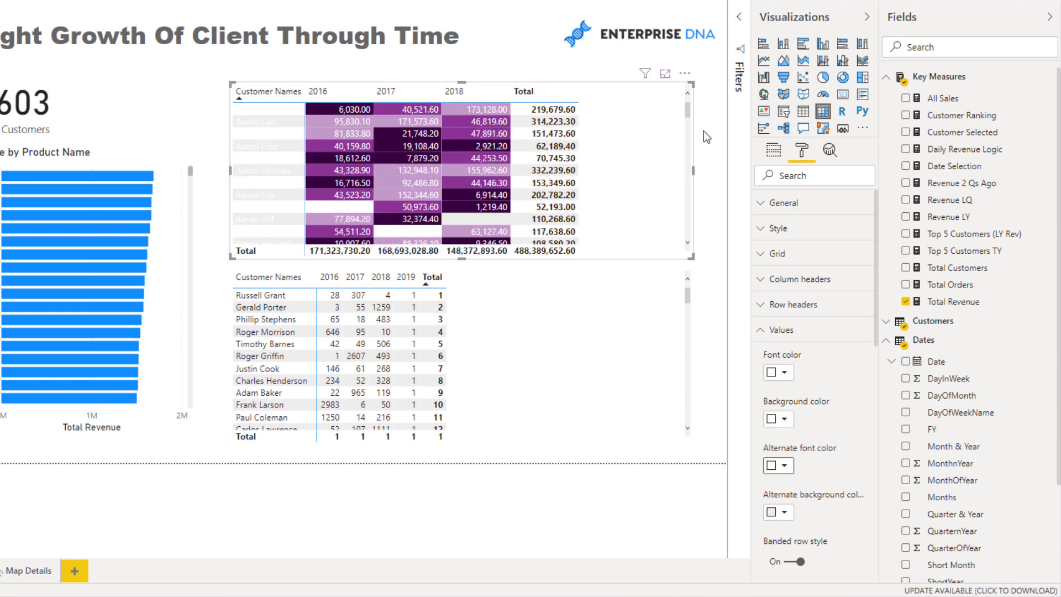
drag(660, 148, 655, 151)
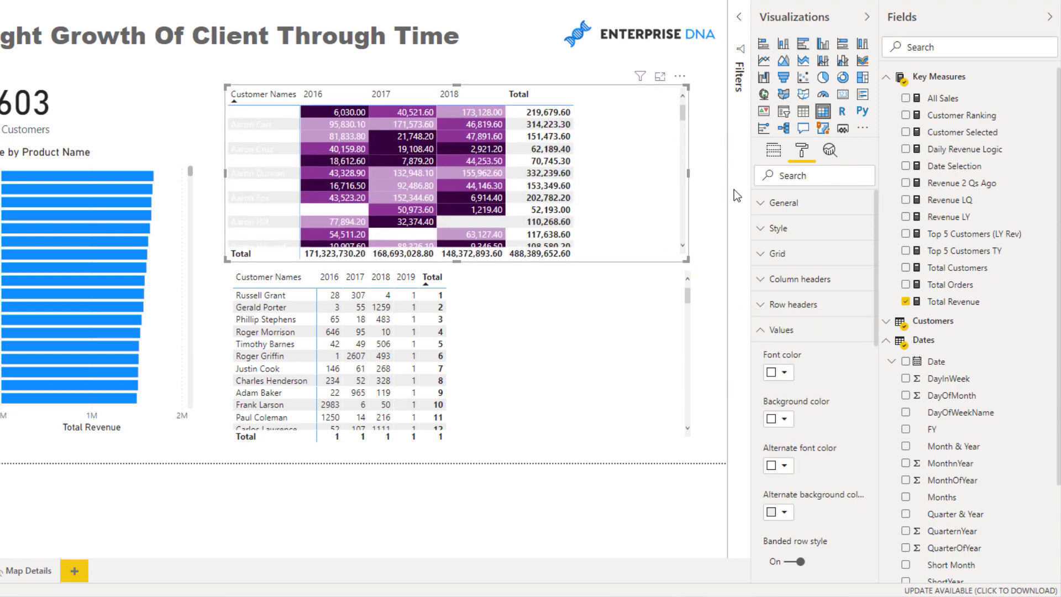
click(758, 334)
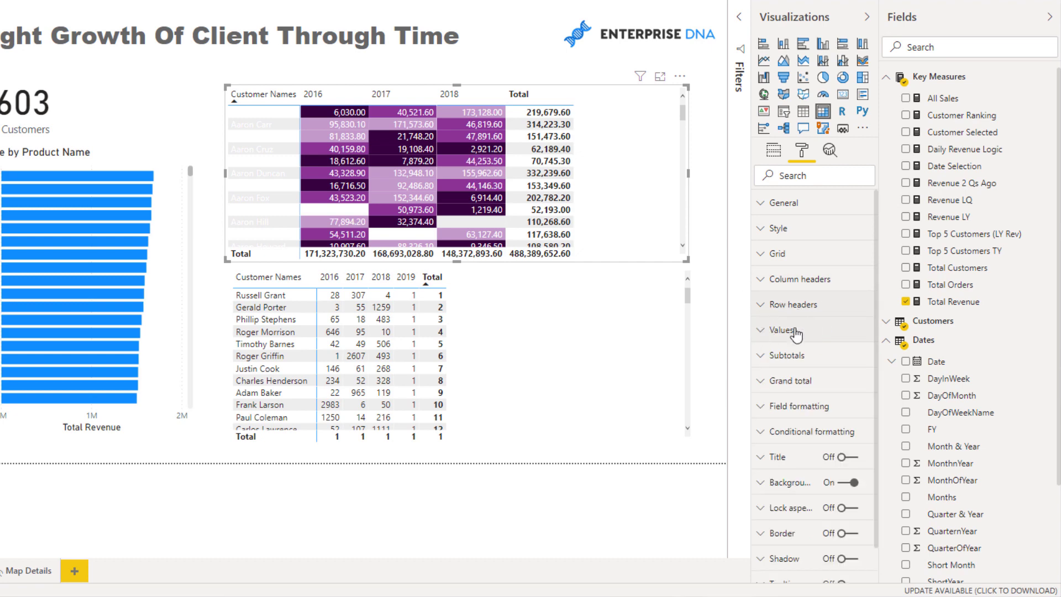
- Review the per-field formatting for Total Revenue and the row header settings, changing nothing
click(766, 406)
scroll(768, 403, down, 1)
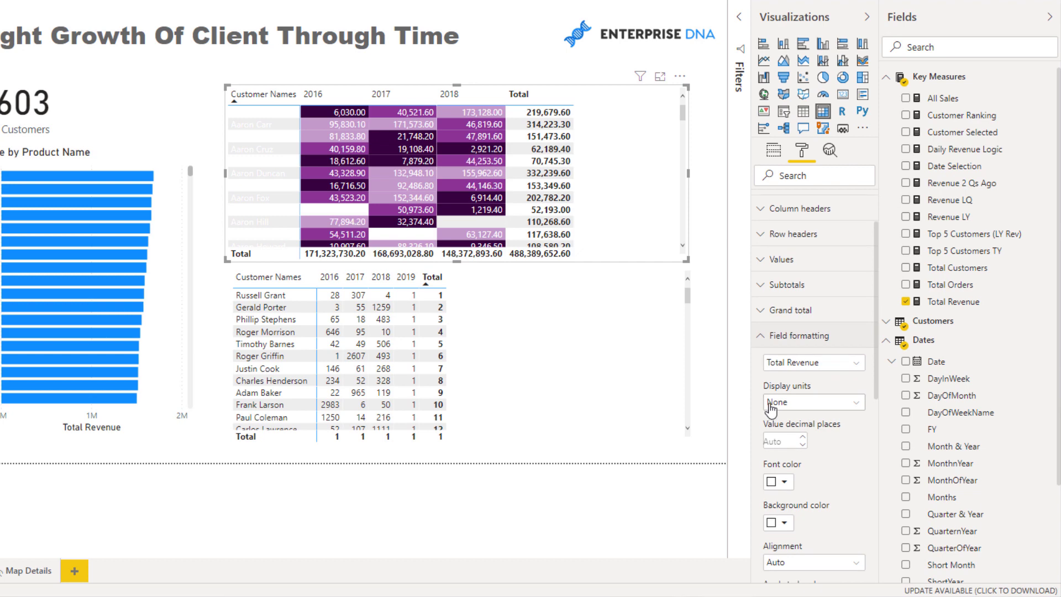
click(812, 363)
click(813, 378)
click(765, 339)
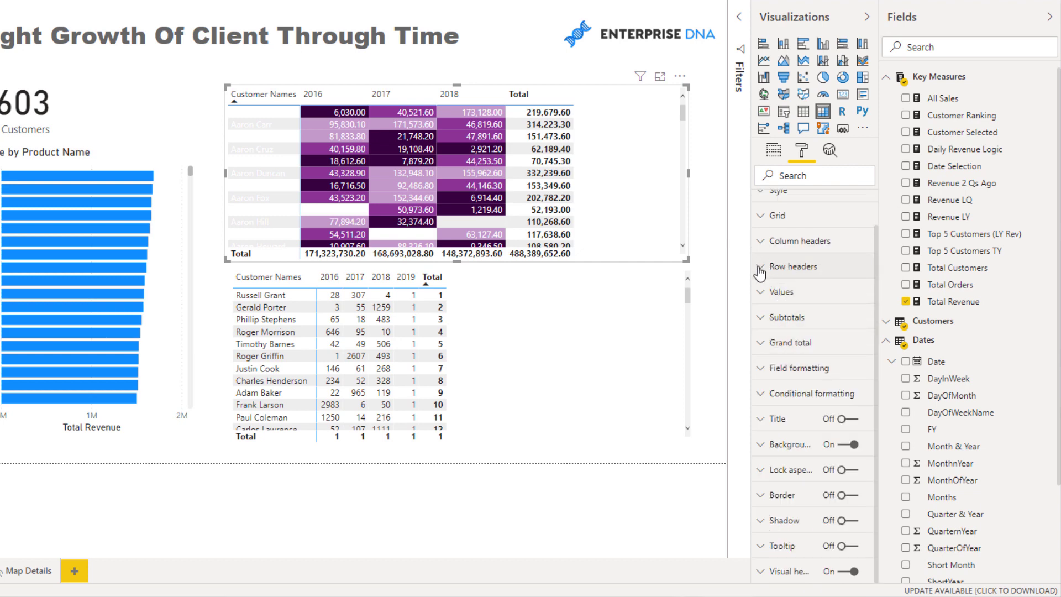
click(760, 271)
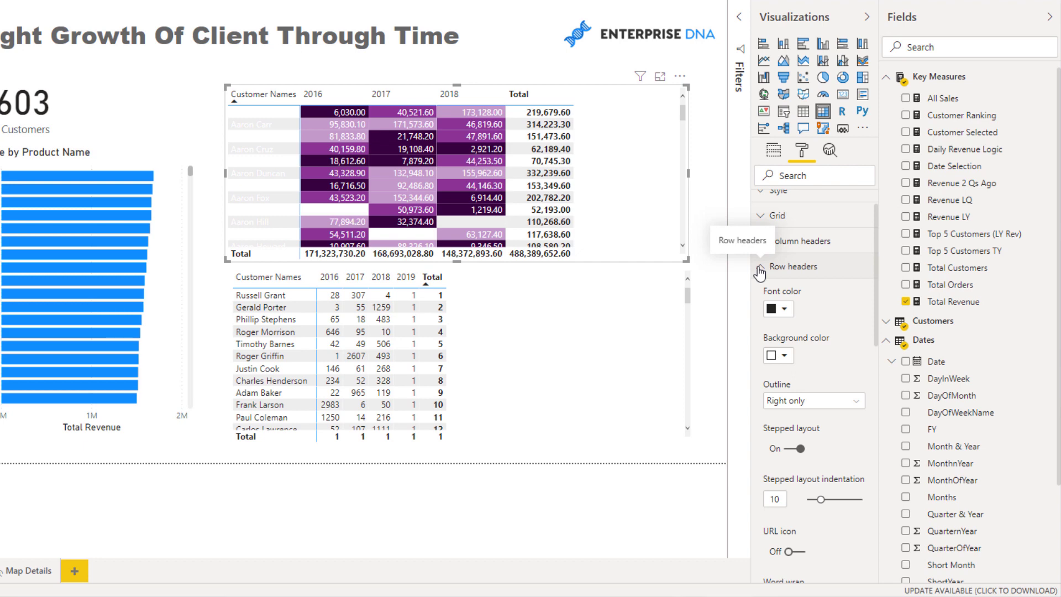
click(760, 271)
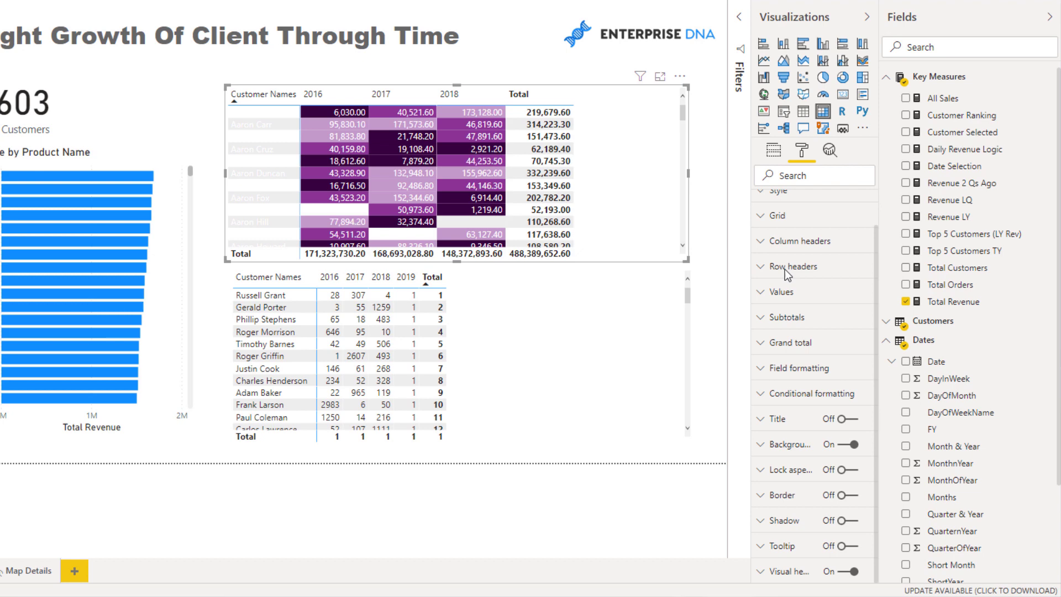
scroll(788, 247, up, 1)
scroll(787, 320, down, 1)
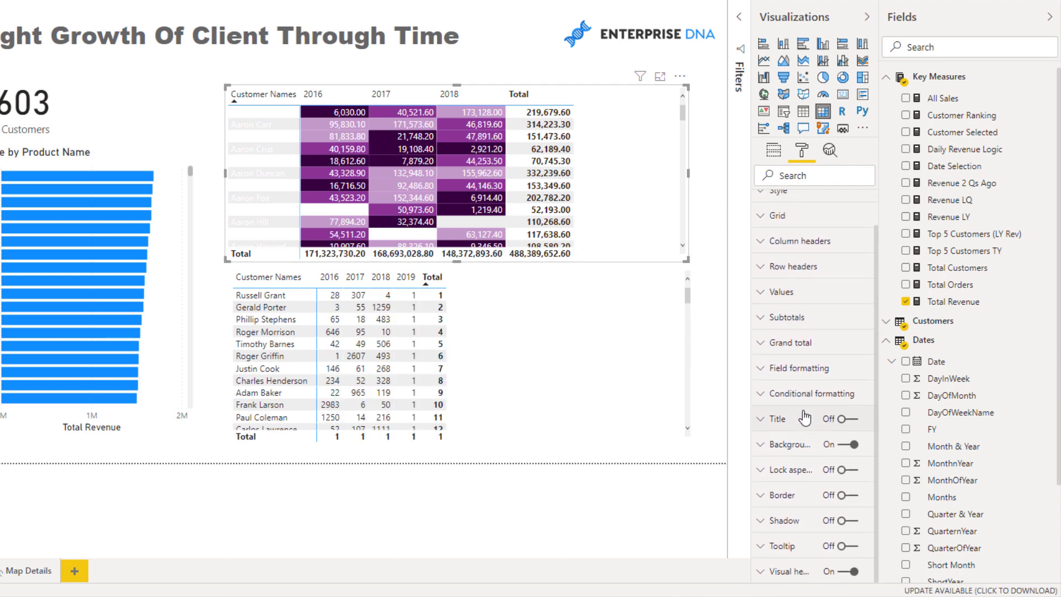
- Give the matrix a purple visual background and widen the Customer Names column
click(774, 445)
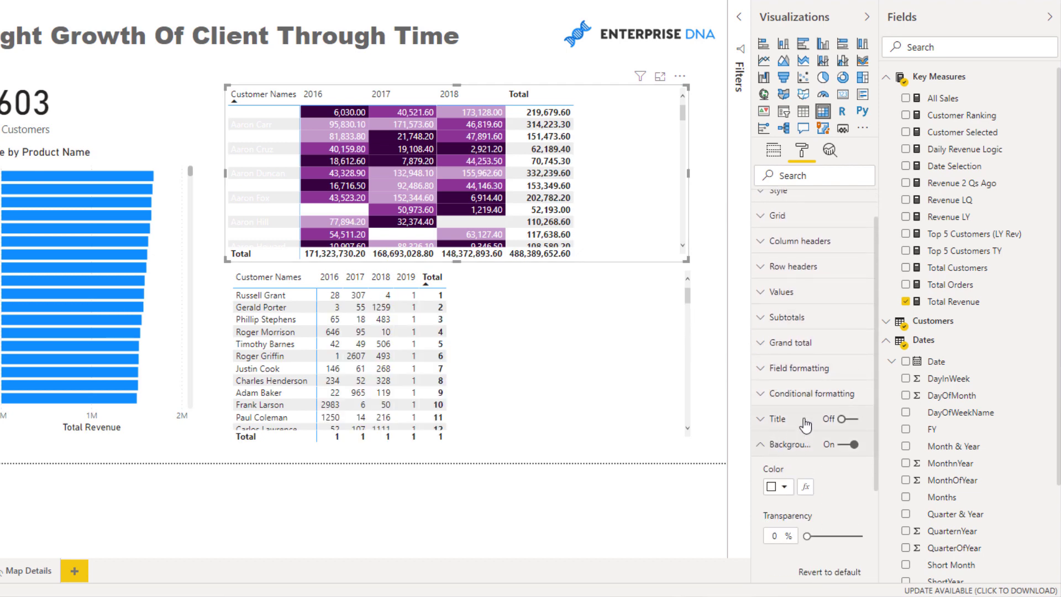
click(776, 493)
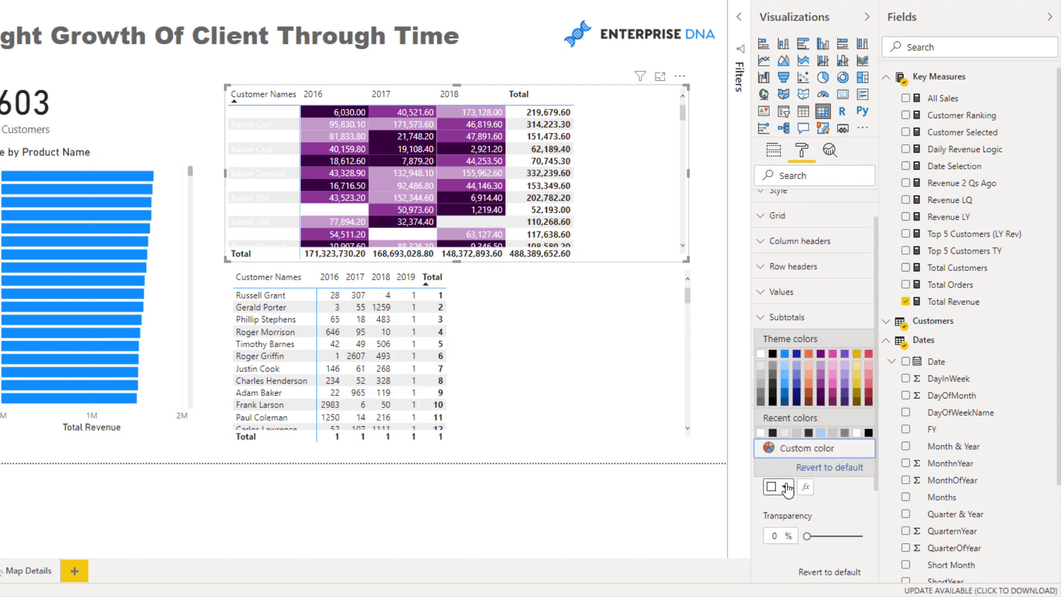
click(821, 354)
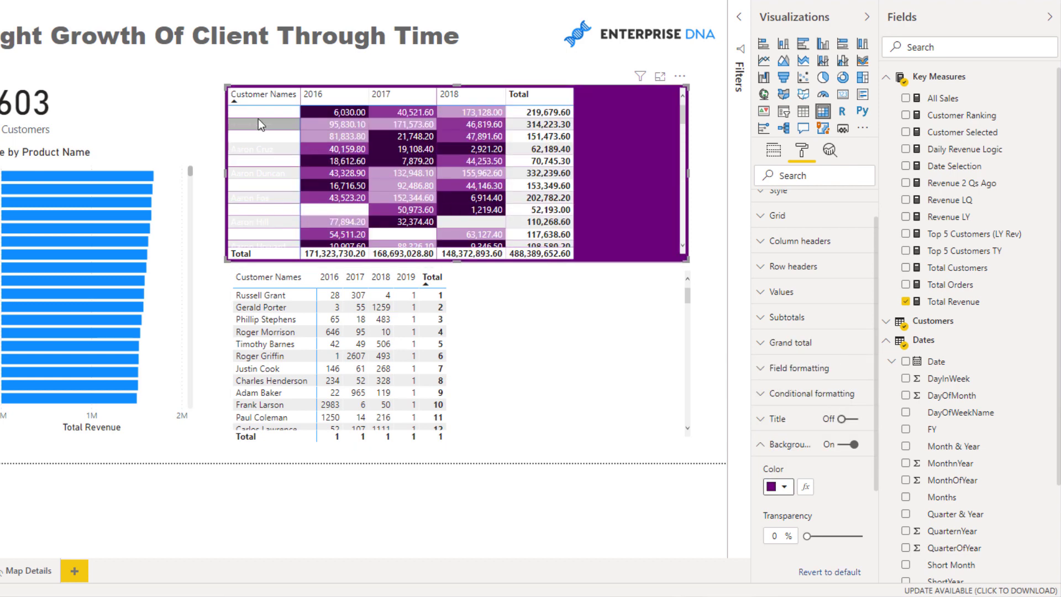
mouse_move(300, 94)
mouse_down()
mouse_move(332, 94)
mouse_move(317, 94)
mouse_up()
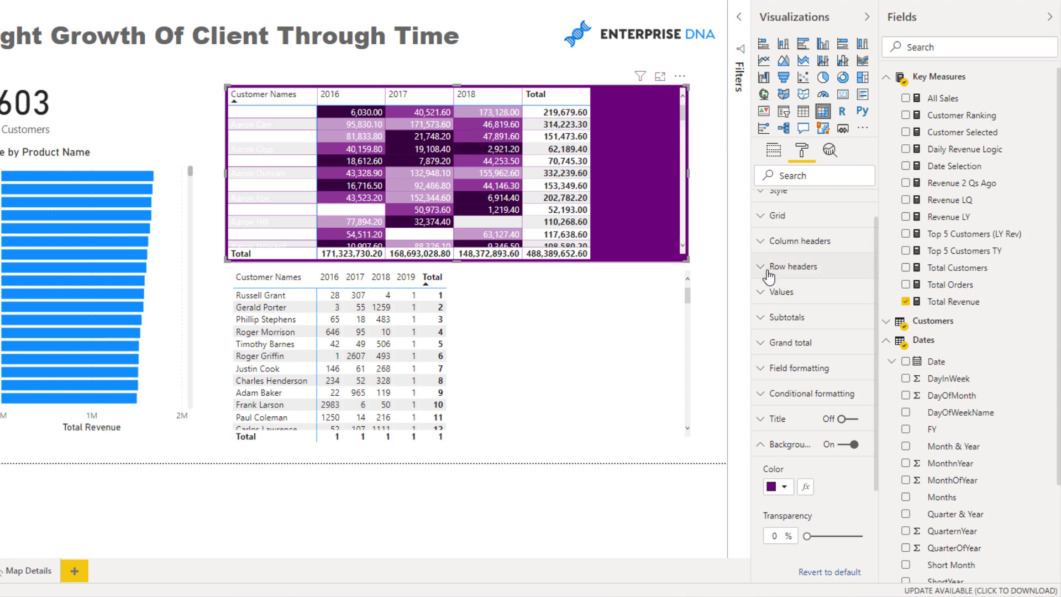
- Review the matrix's column header and value formatting options, then collapse Values
click(768, 242)
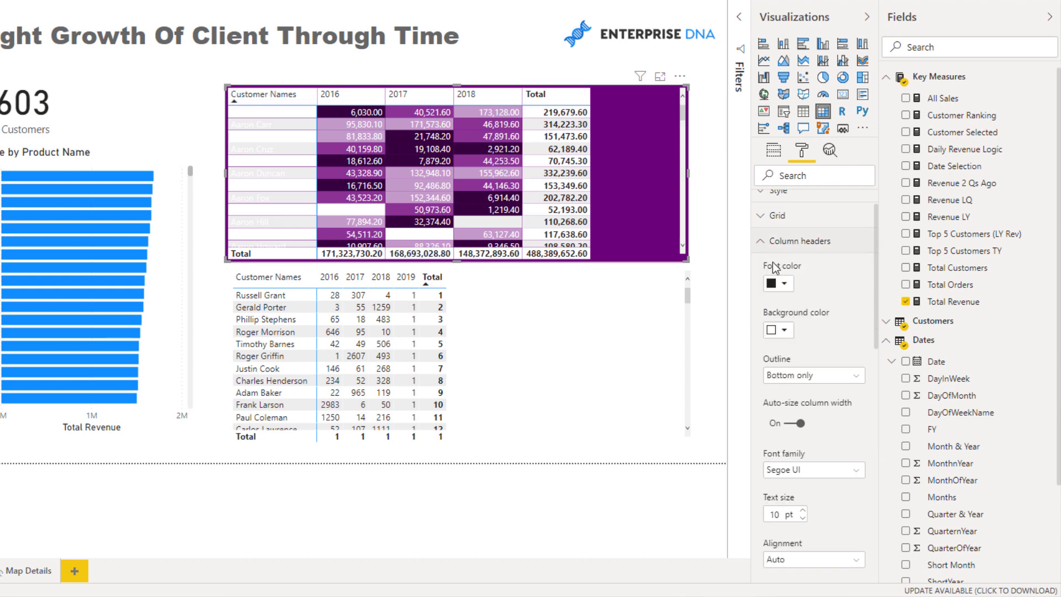
click(763, 243)
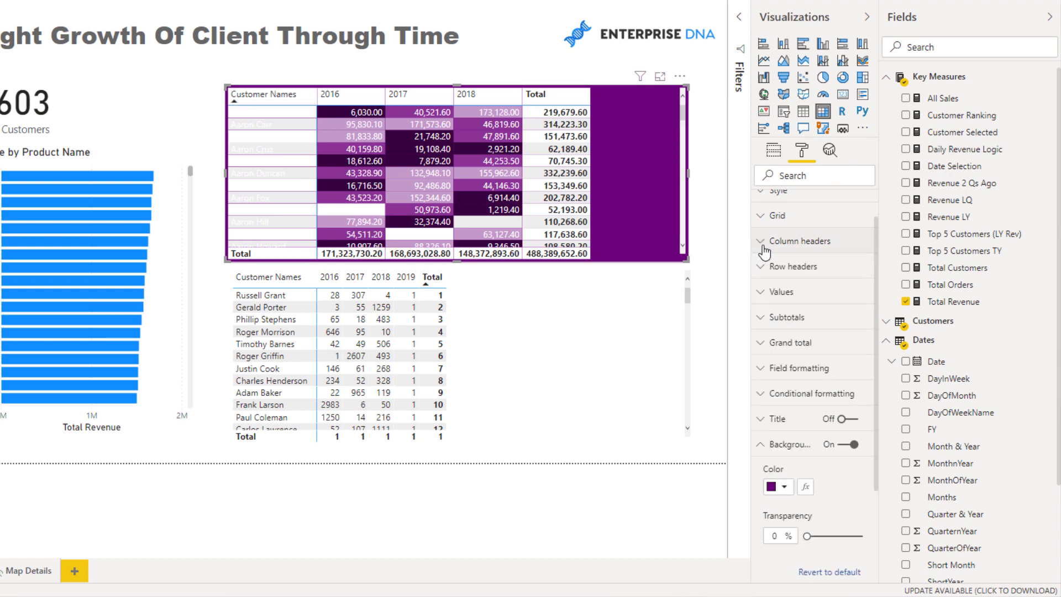
click(764, 293)
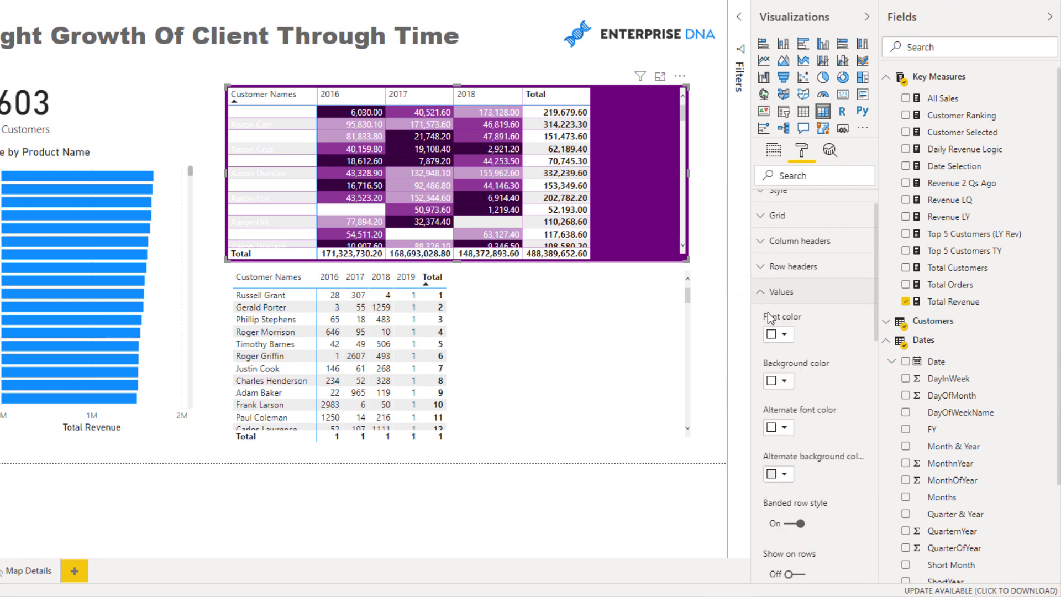
scroll(801, 481, down, 5)
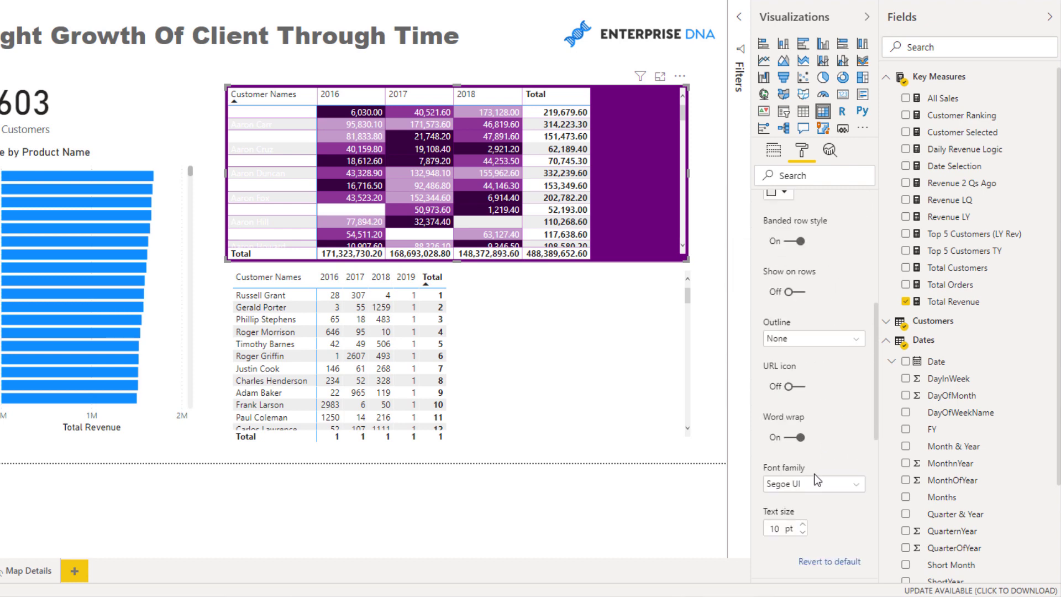
scroll(801, 328, up, 5)
click(758, 334)
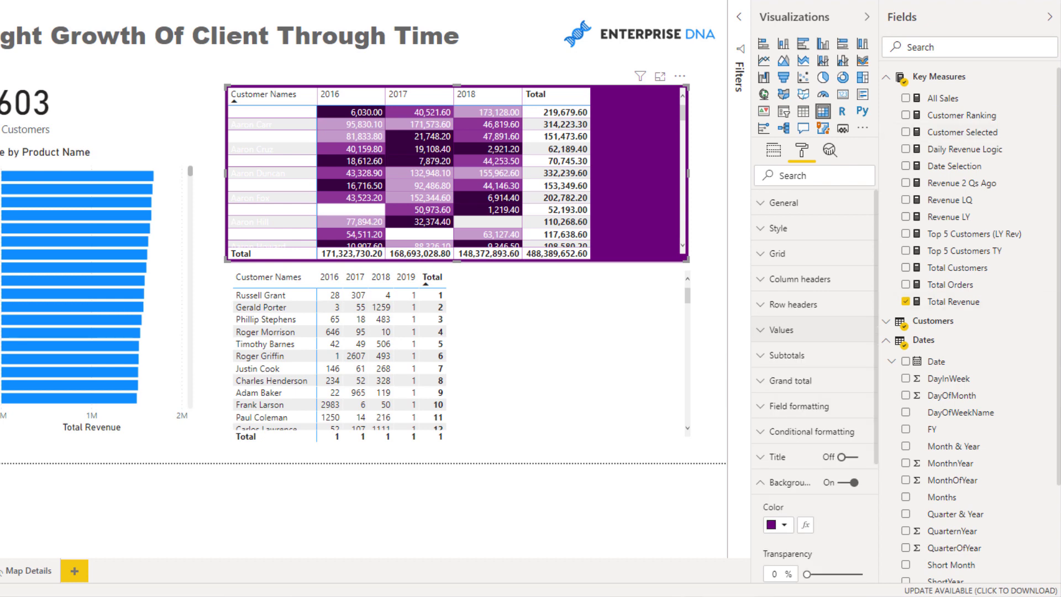
- Set the matrix Style preset to None
click(771, 232)
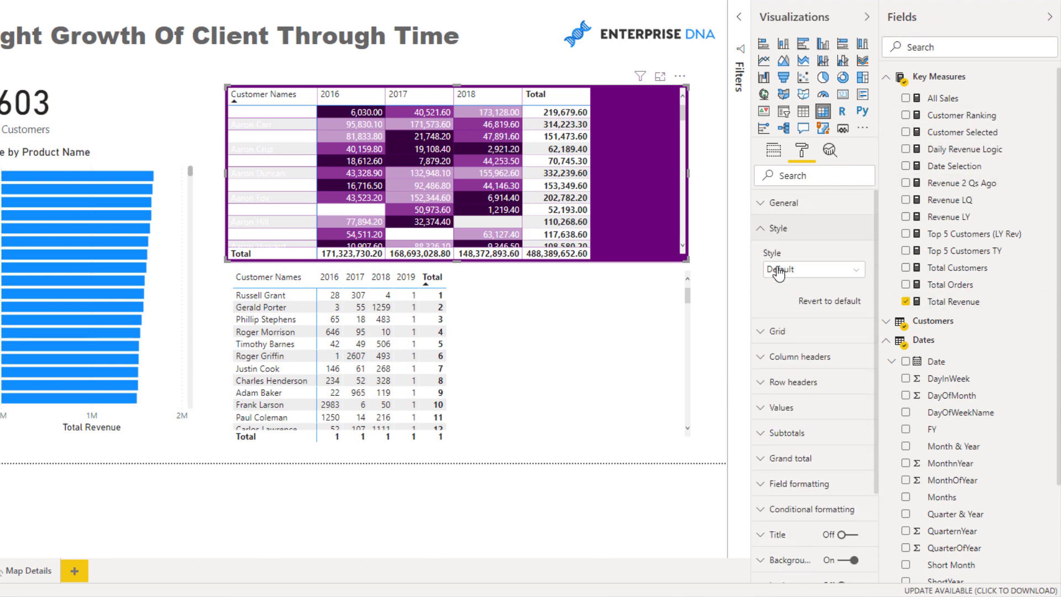
click(789, 276)
click(779, 298)
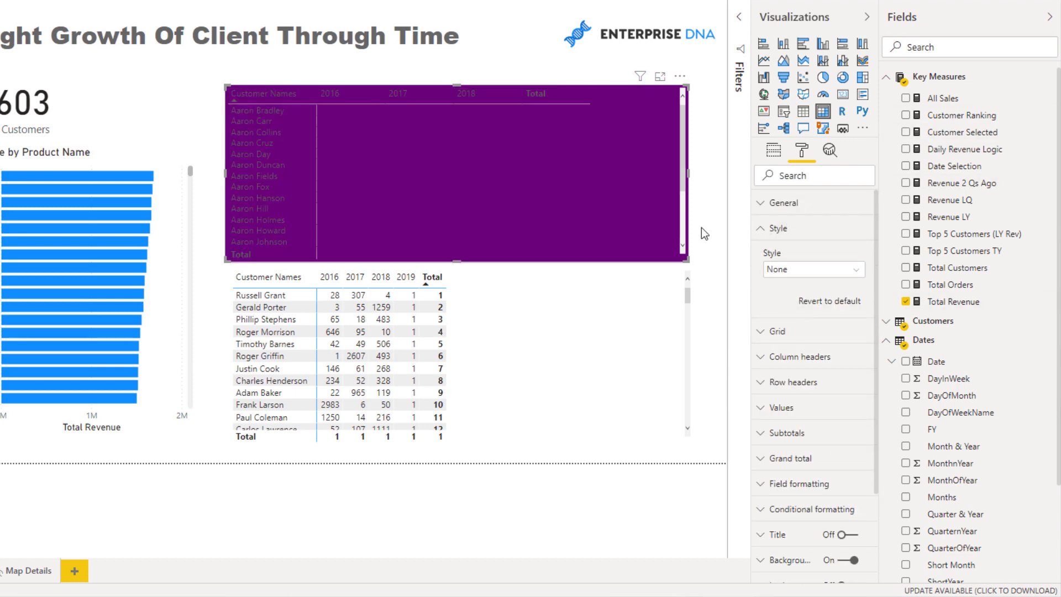
click(764, 232)
- Make the matrix values' font colour and alternate font colour white
click(763, 331)
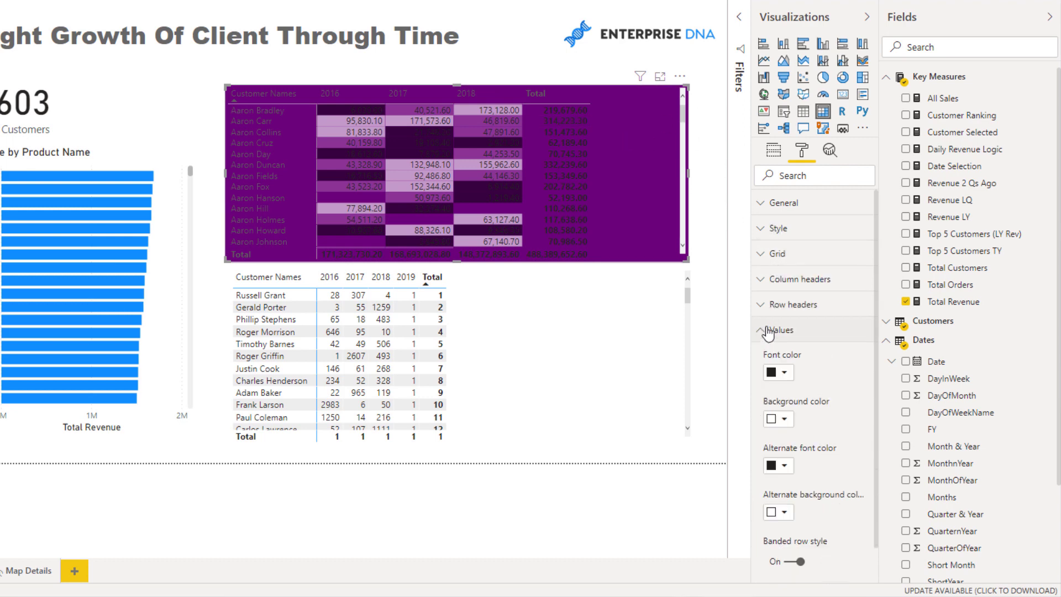
click(776, 373)
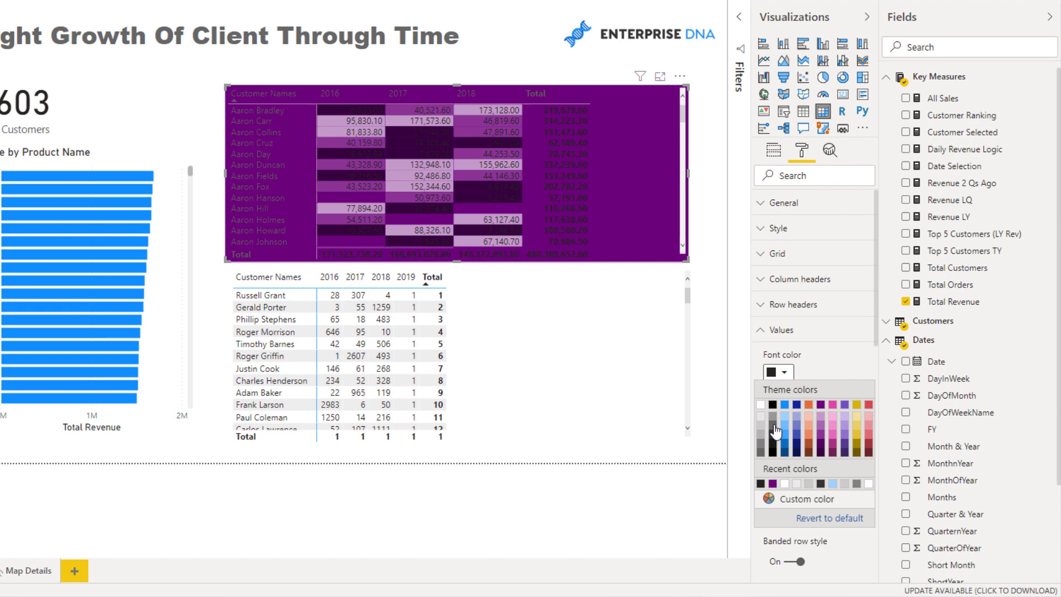
click(761, 406)
click(778, 465)
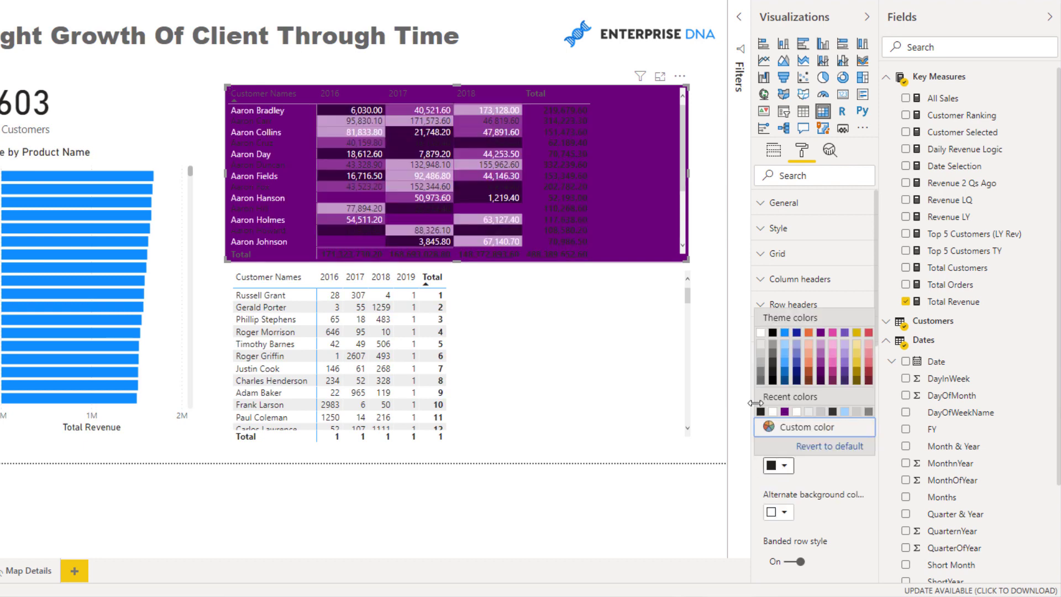
click(761, 332)
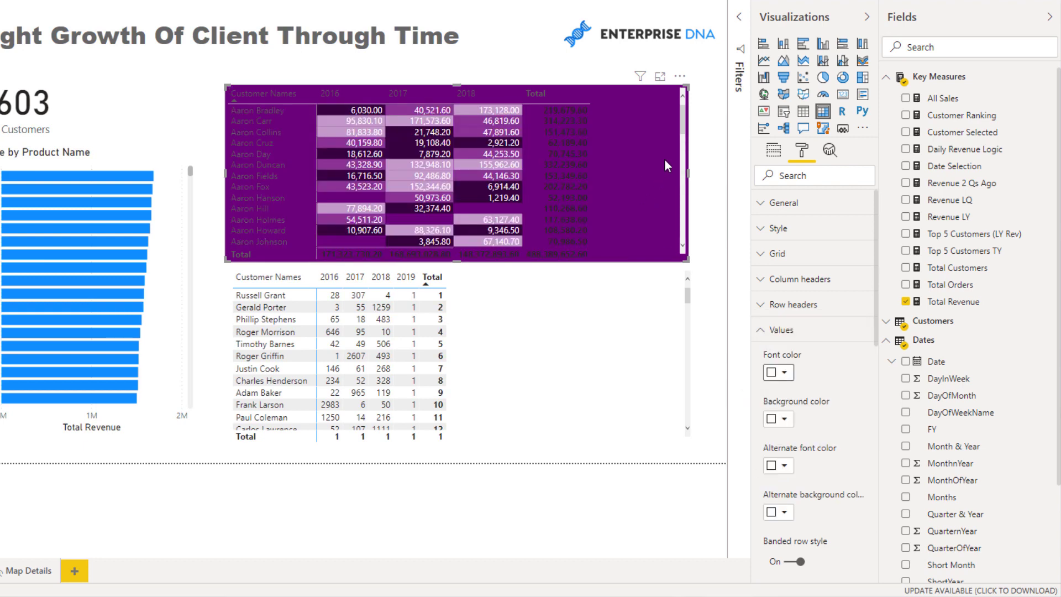
- Check the value background and alternate colours, leaving the background unchanged and the font white
click(785, 421)
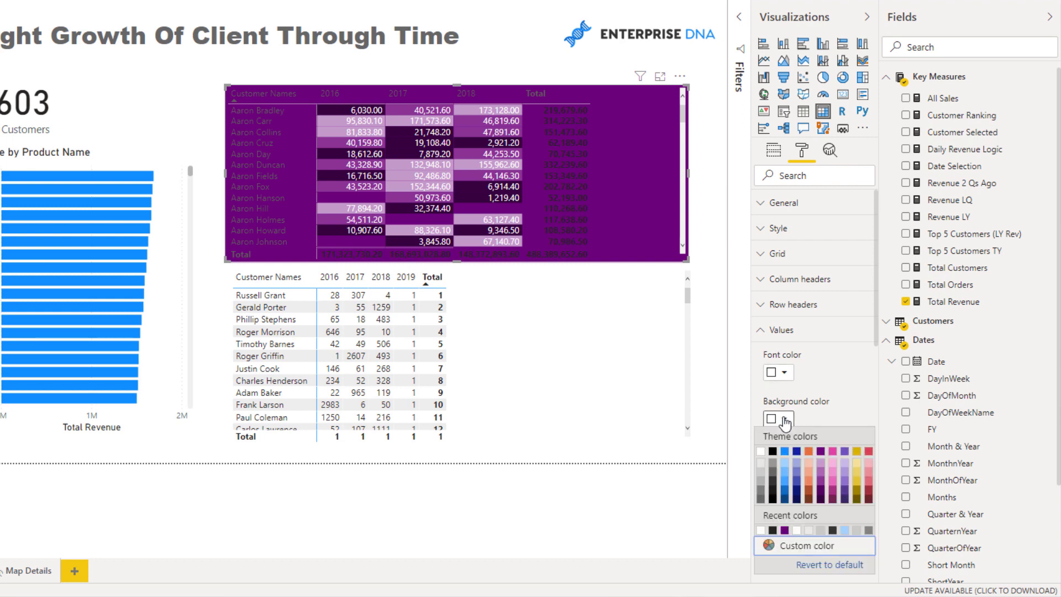
click(783, 406)
click(781, 466)
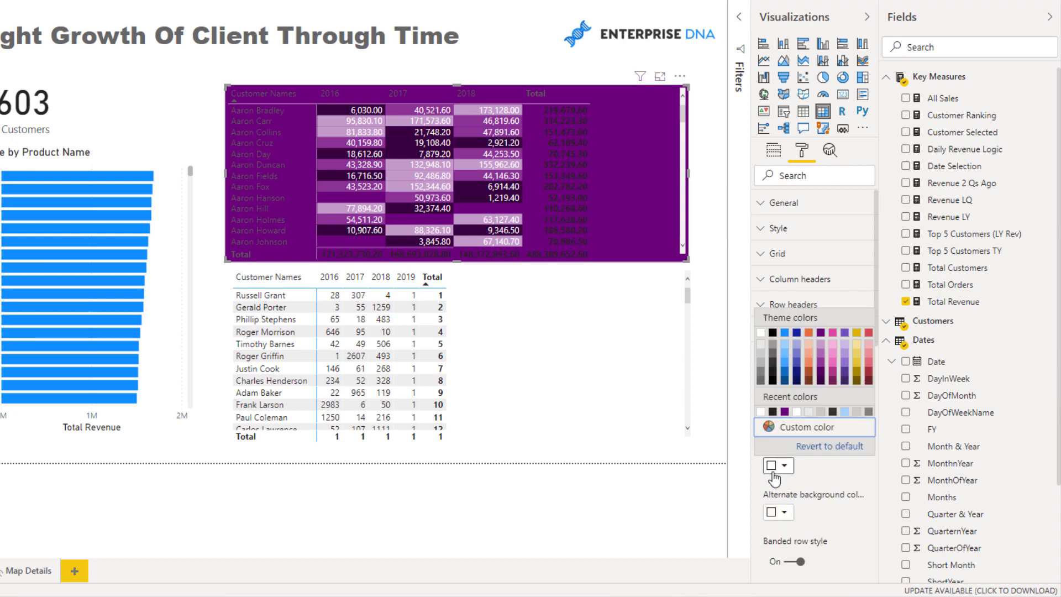
click(761, 334)
click(779, 511)
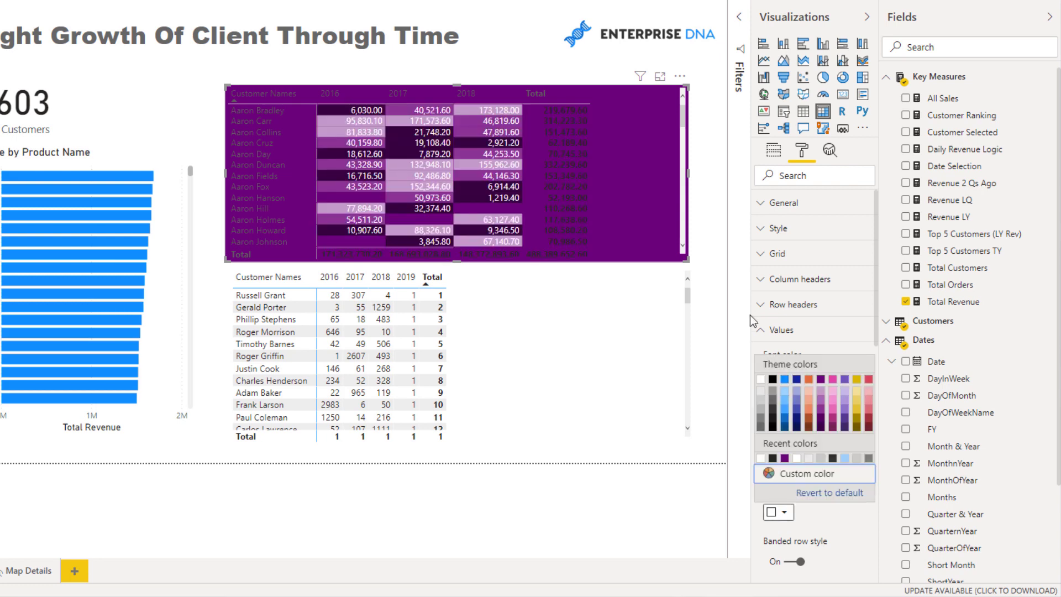
click(762, 332)
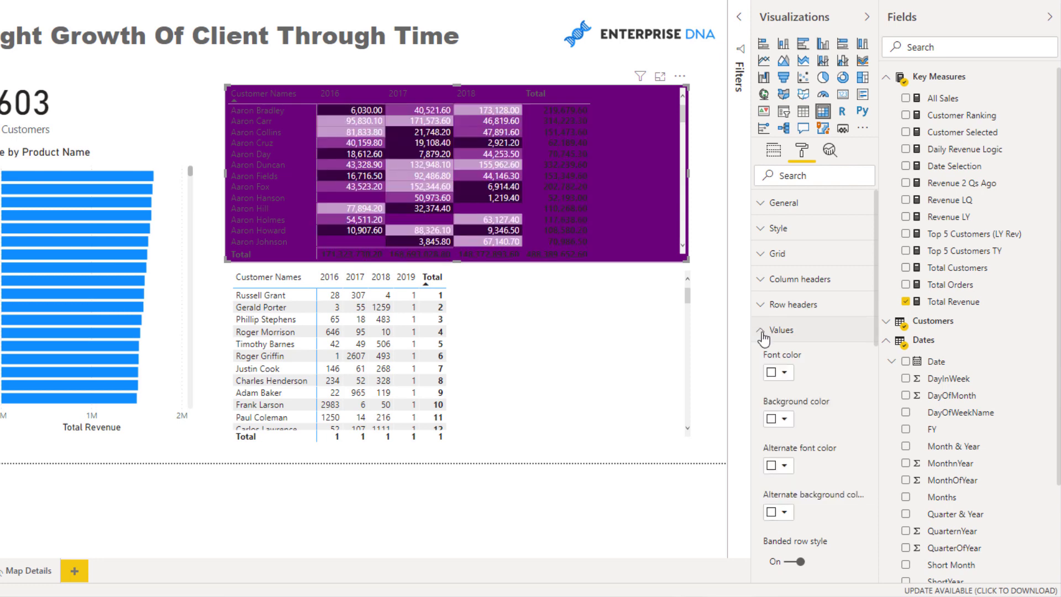
click(762, 330)
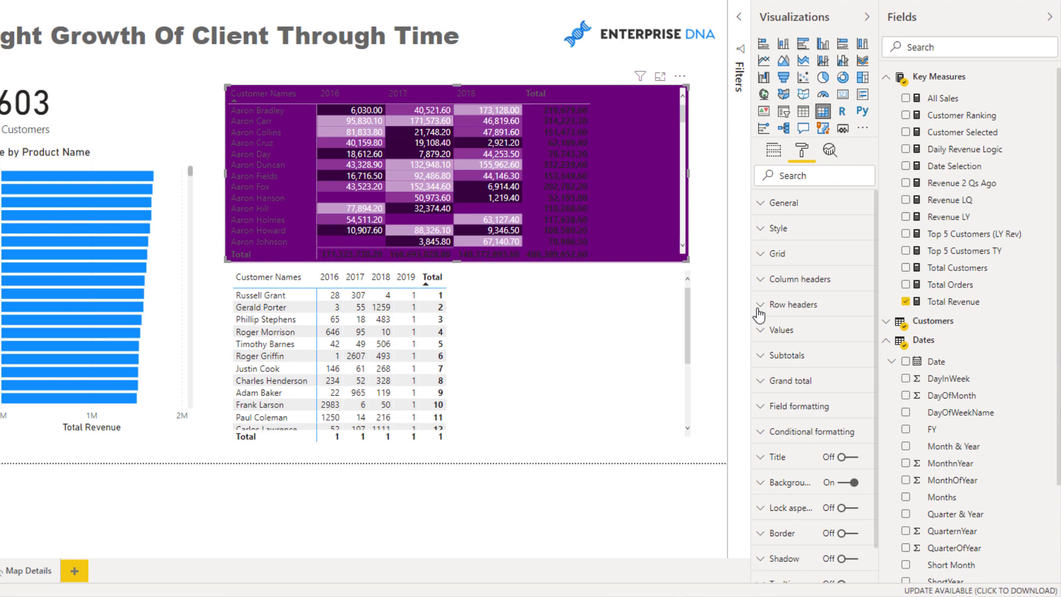
- Switch off the matrix's purple background and shrink the customer ranking table
click(844, 482)
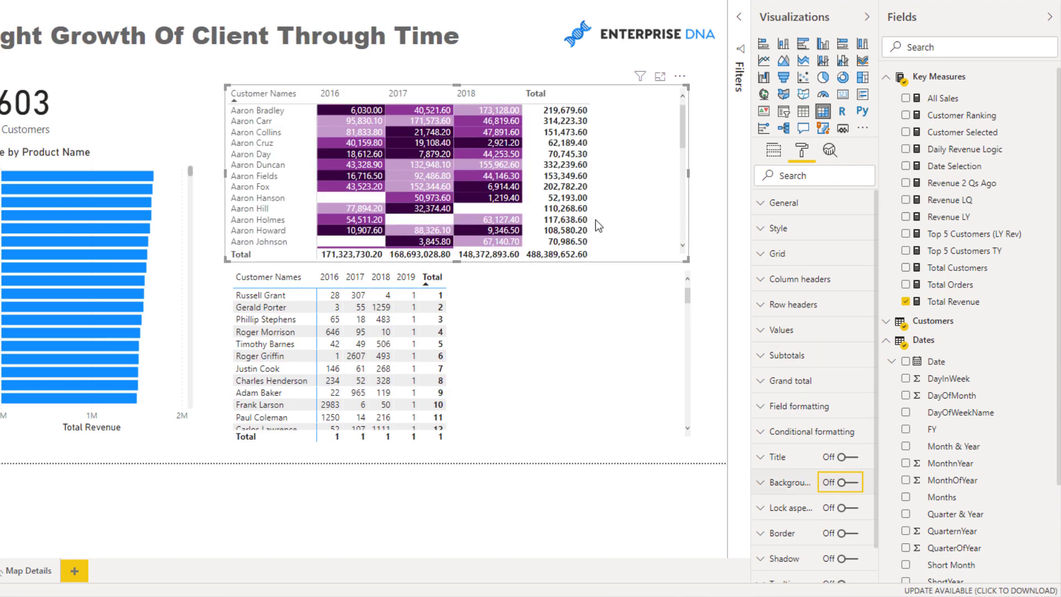
click(588, 349)
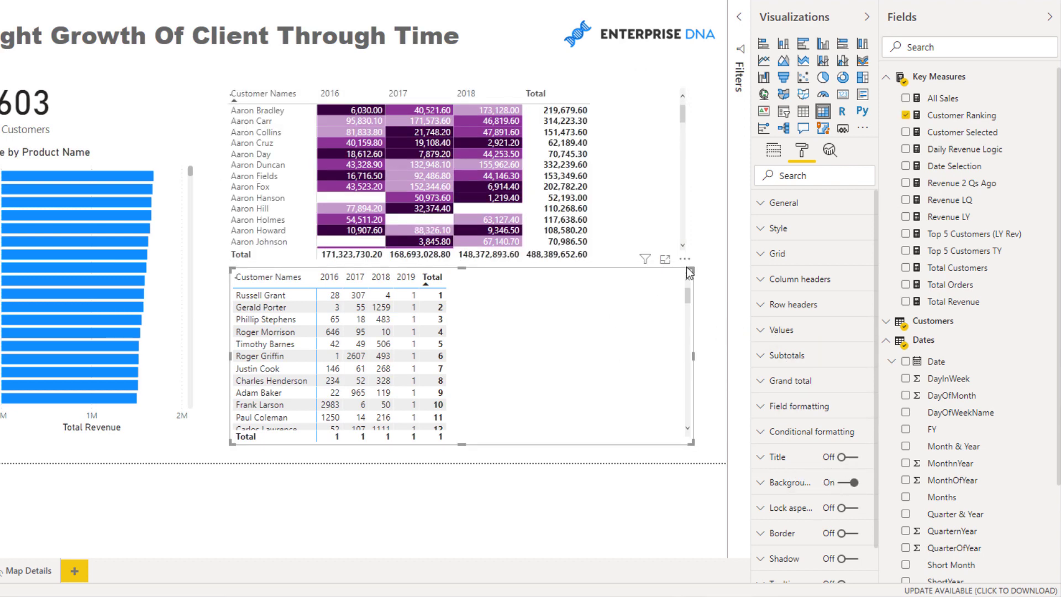
drag(690, 270, 674, 299)
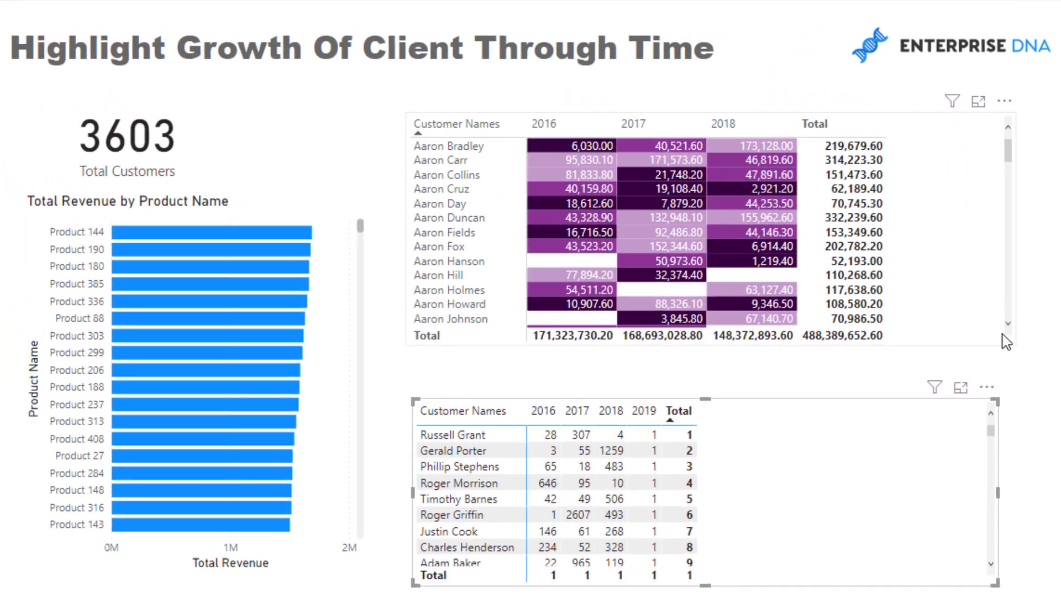
- Resize the revenue matrix taller to show more rows, then lower its top edge
click(1013, 343)
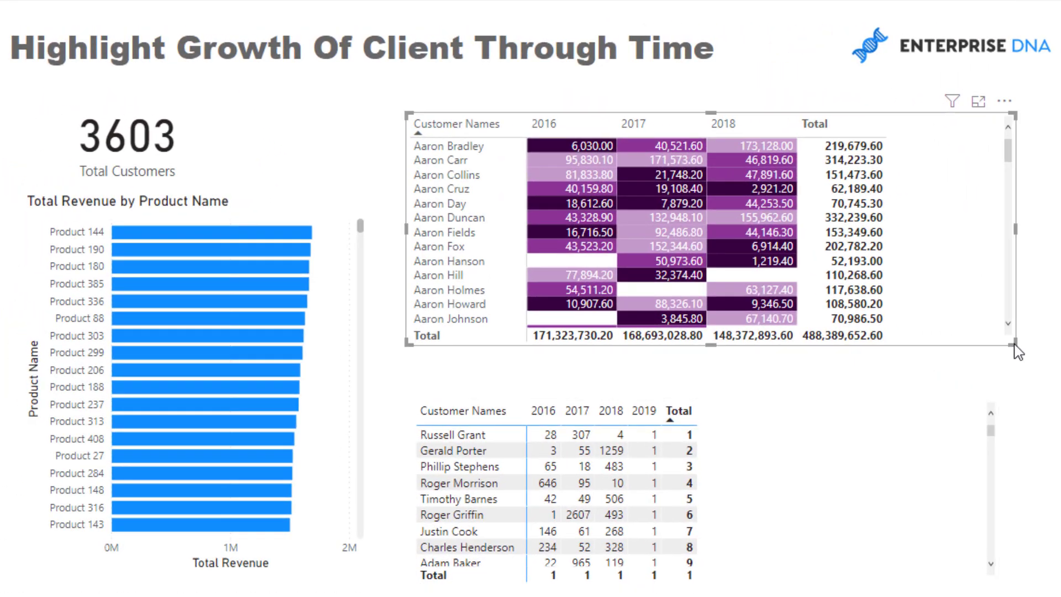
drag(1012, 343, 996, 369)
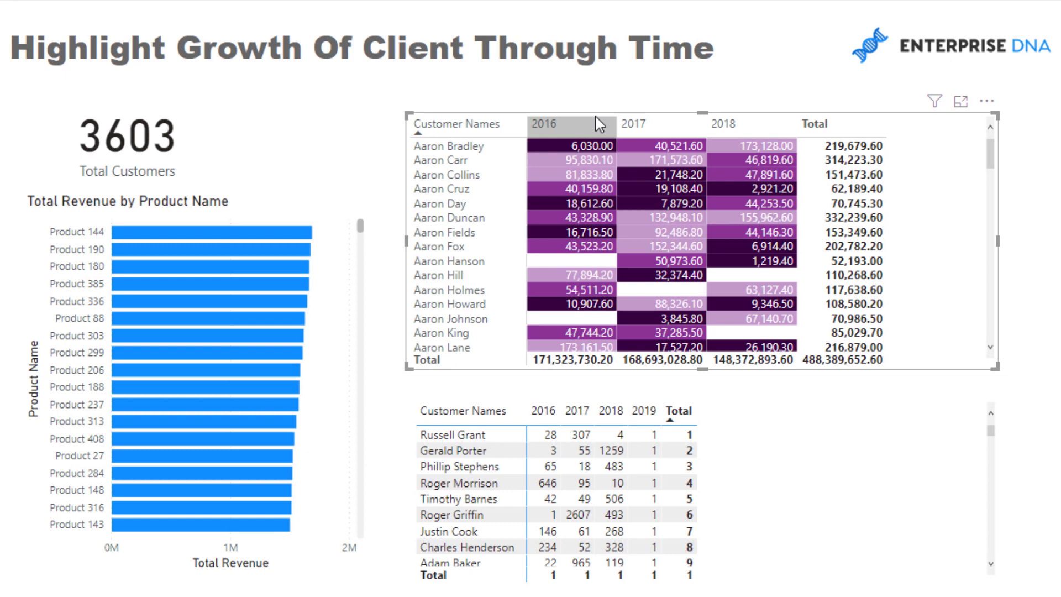
drag(702, 113, 704, 133)
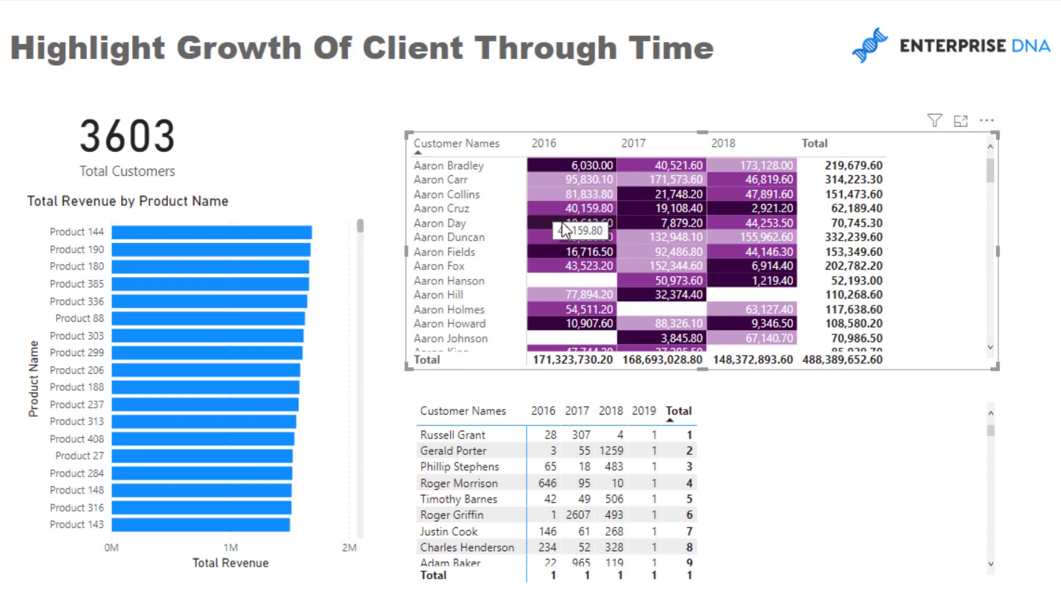
scroll(563, 223, down, 4)
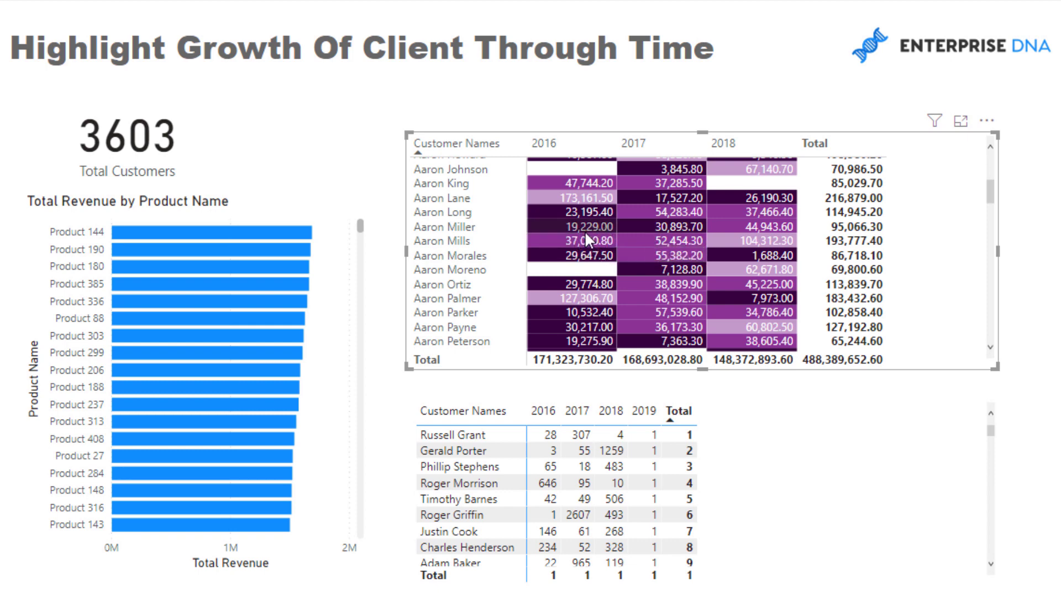
scroll(587, 243, up, 4)
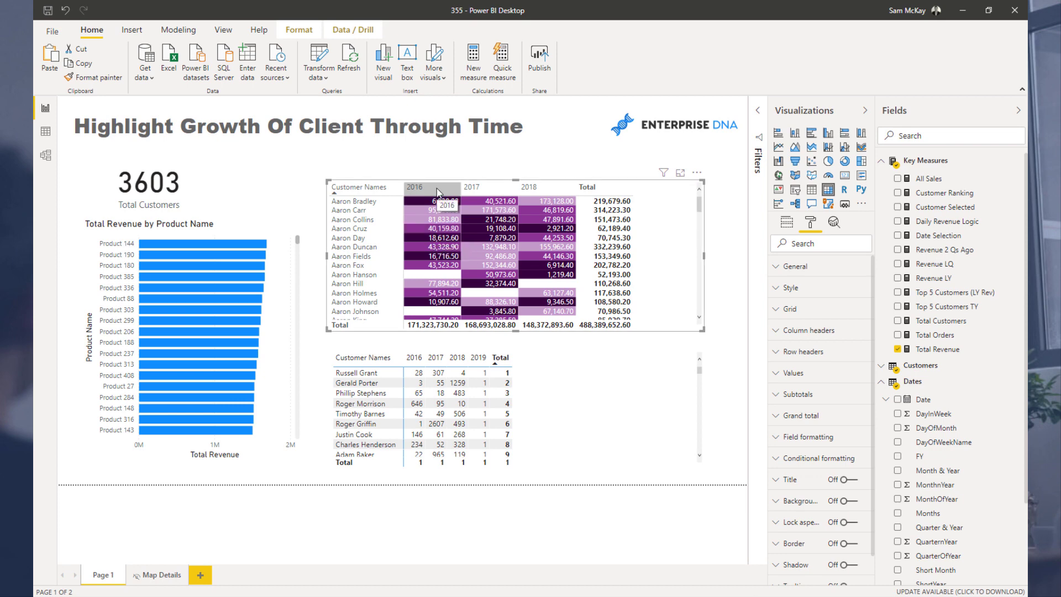
click(183, 300)
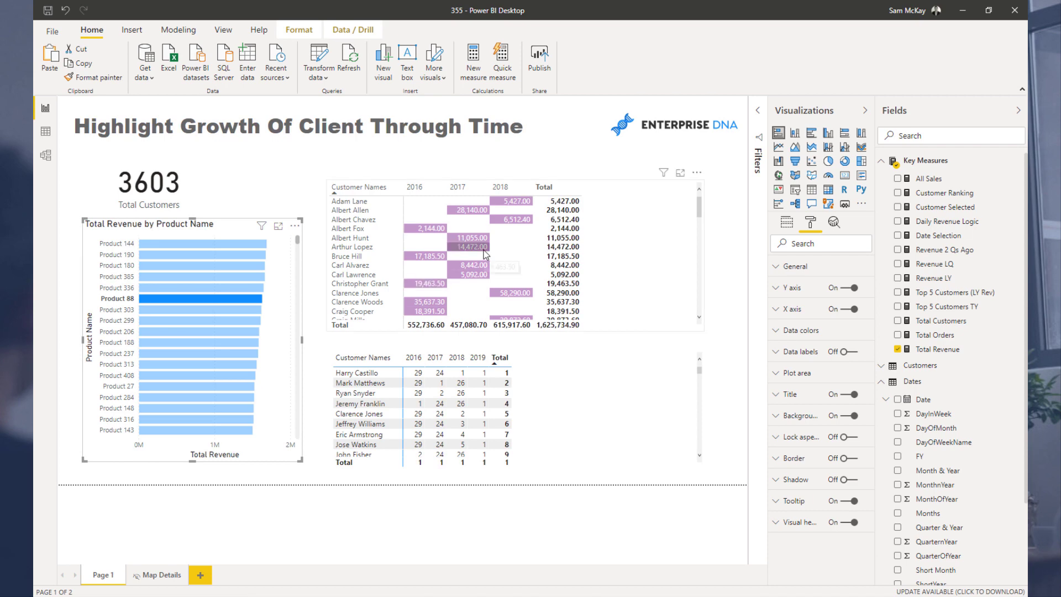
scroll(484, 254, down, 10)
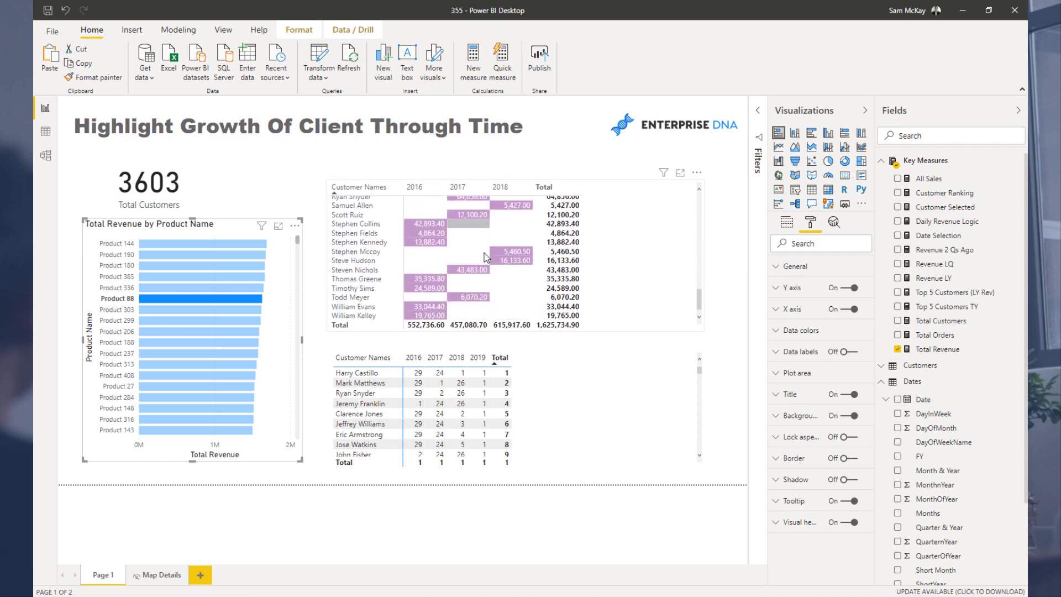
click(208, 321)
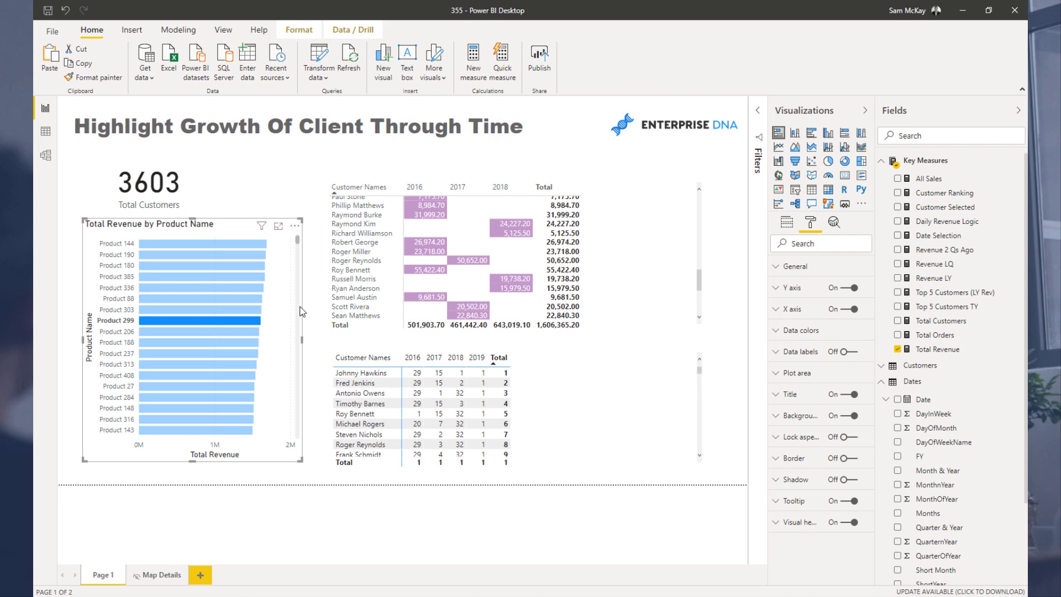
click(188, 342)
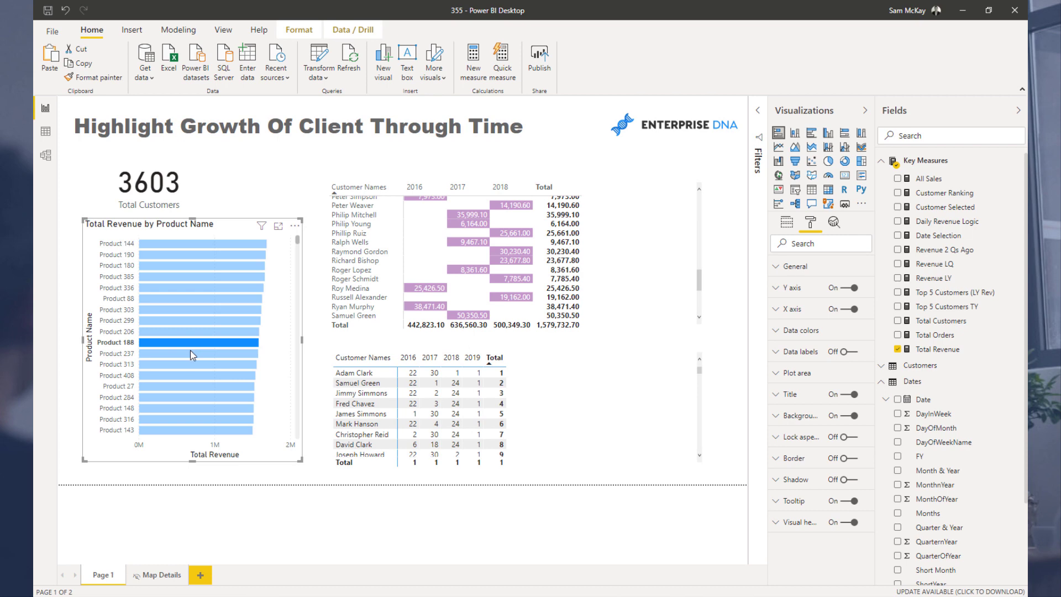
click(190, 352)
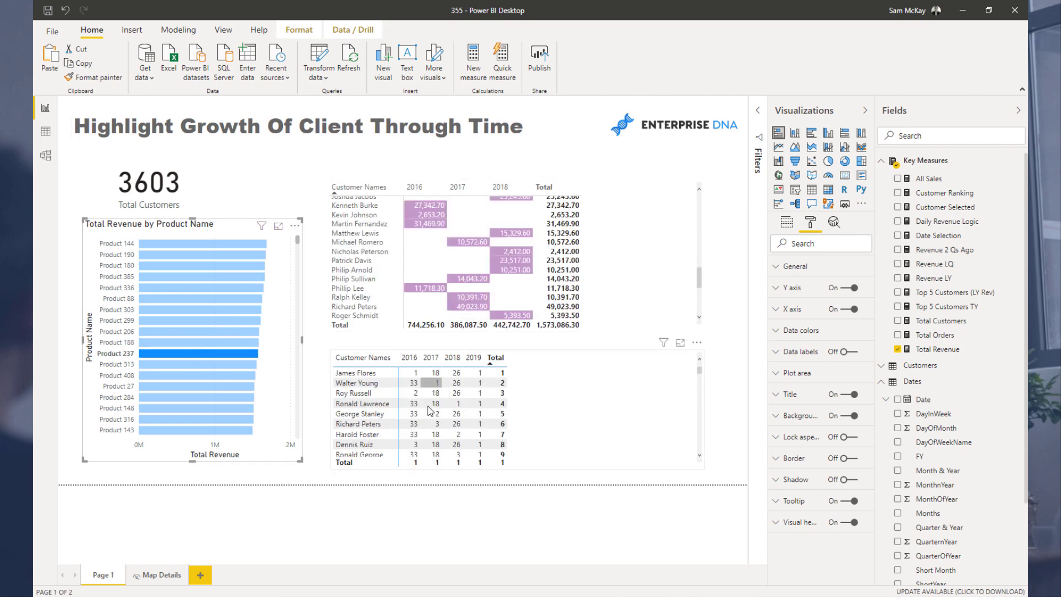
scroll(387, 409, down, 4)
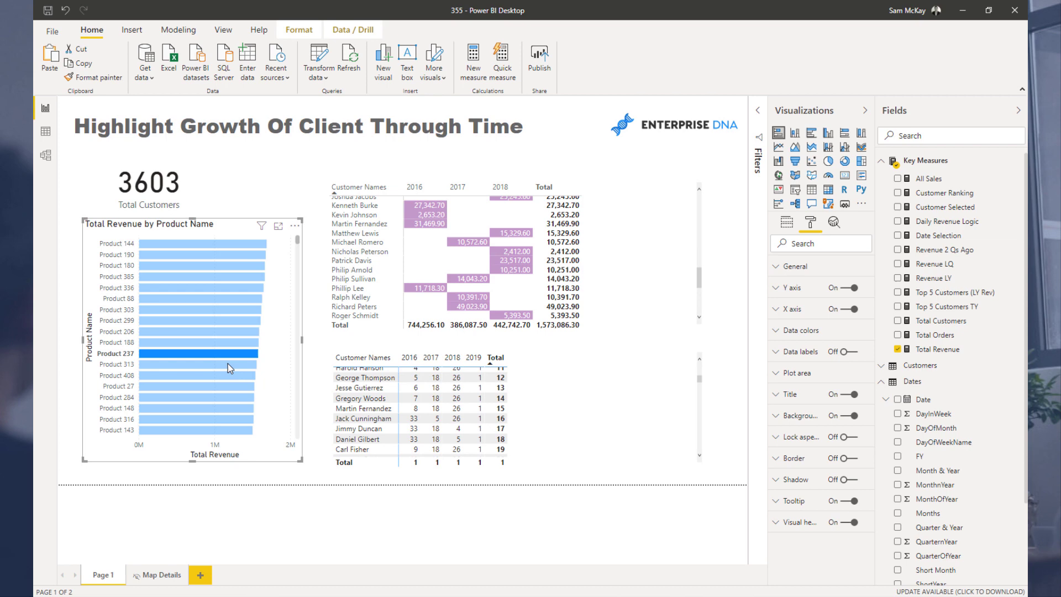
mouse_move(227, 363)
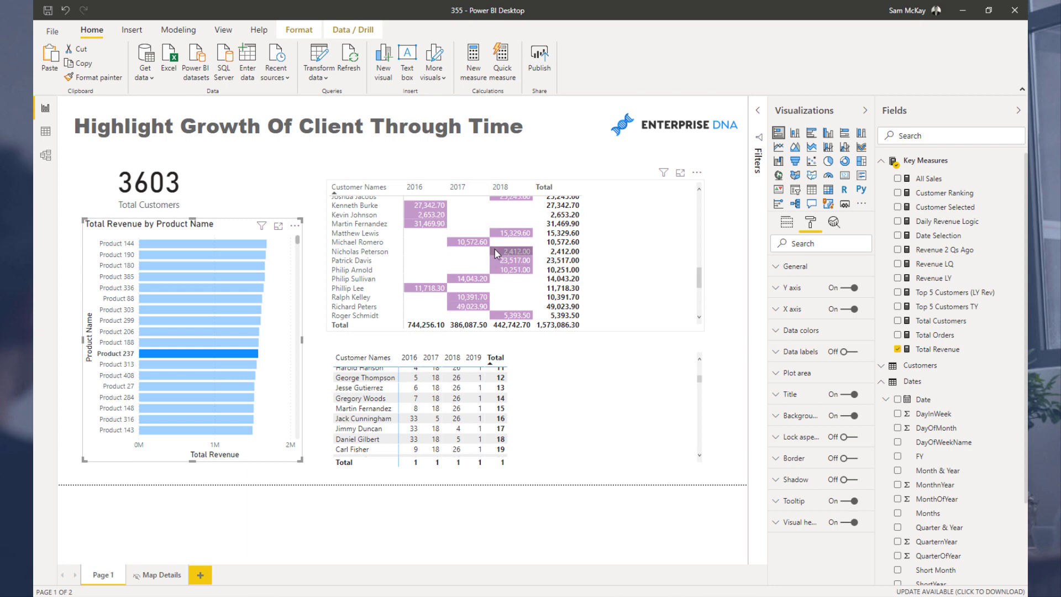
click(238, 358)
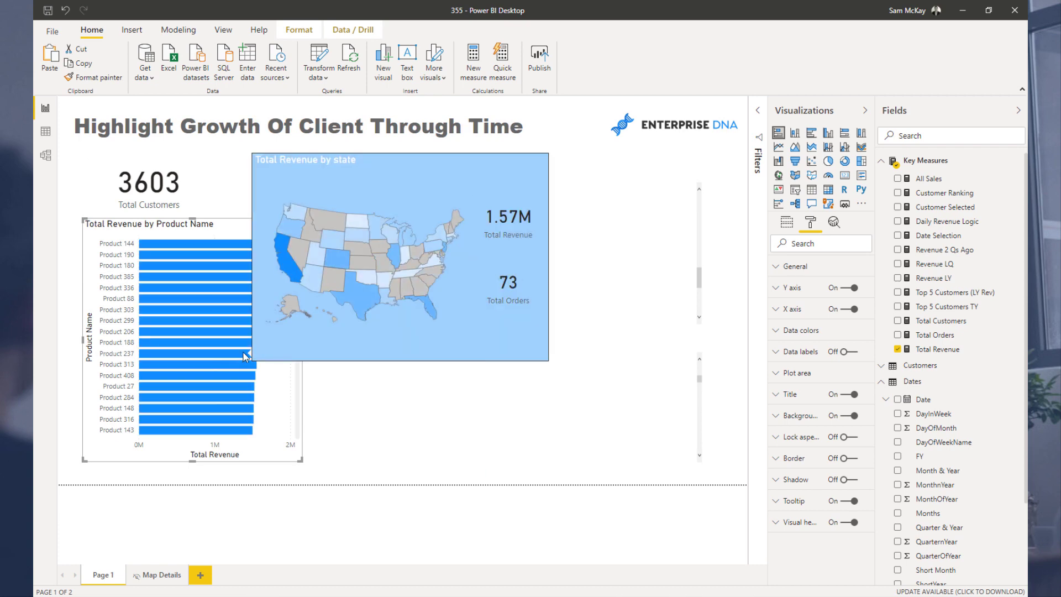